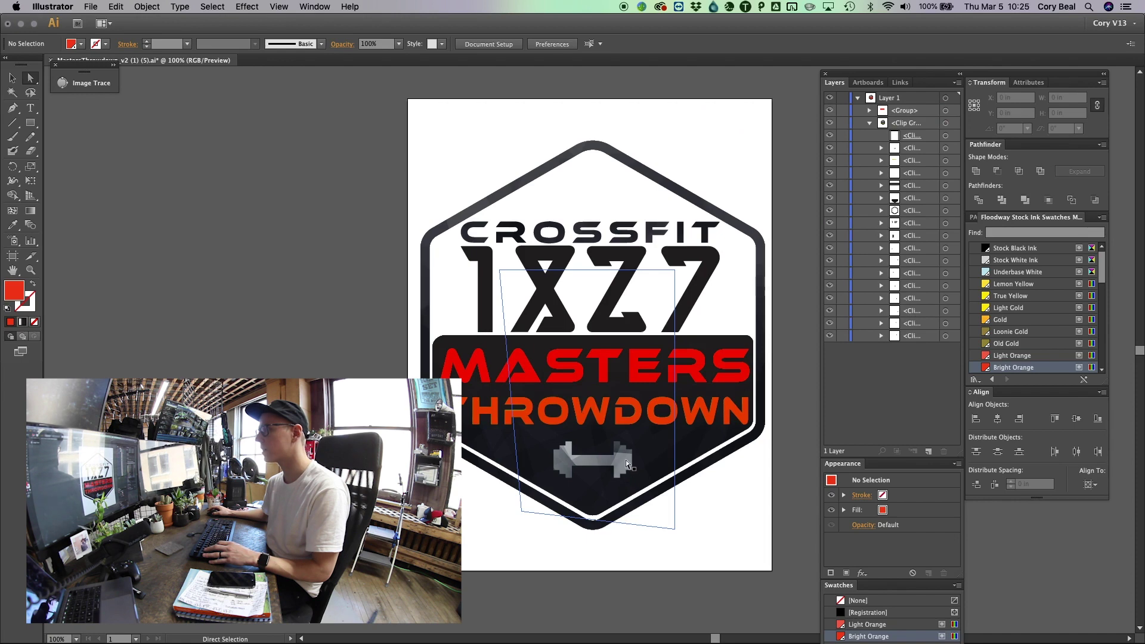
pyautogui.click(624, 459)
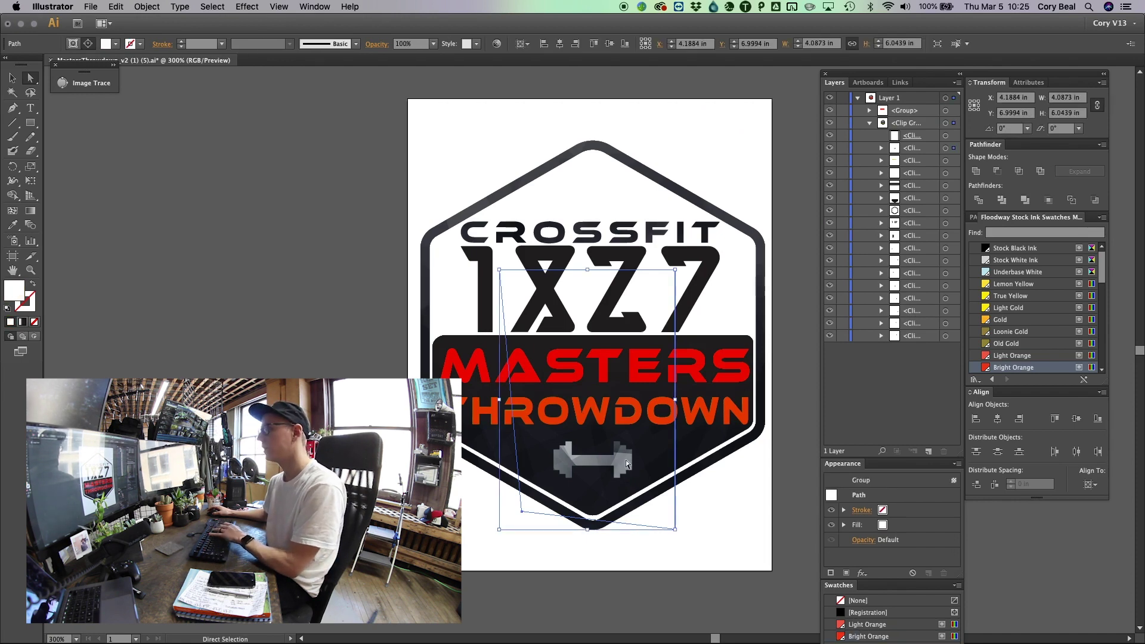
pyautogui.press('super+equal')
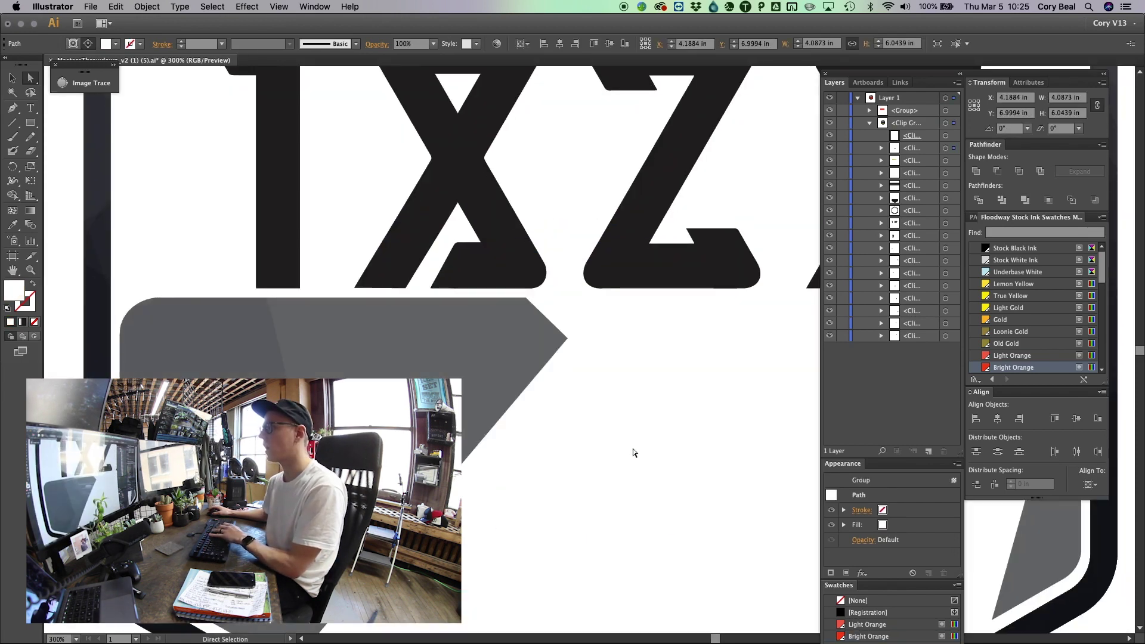
pyautogui.scroll(-3, 666, 440)
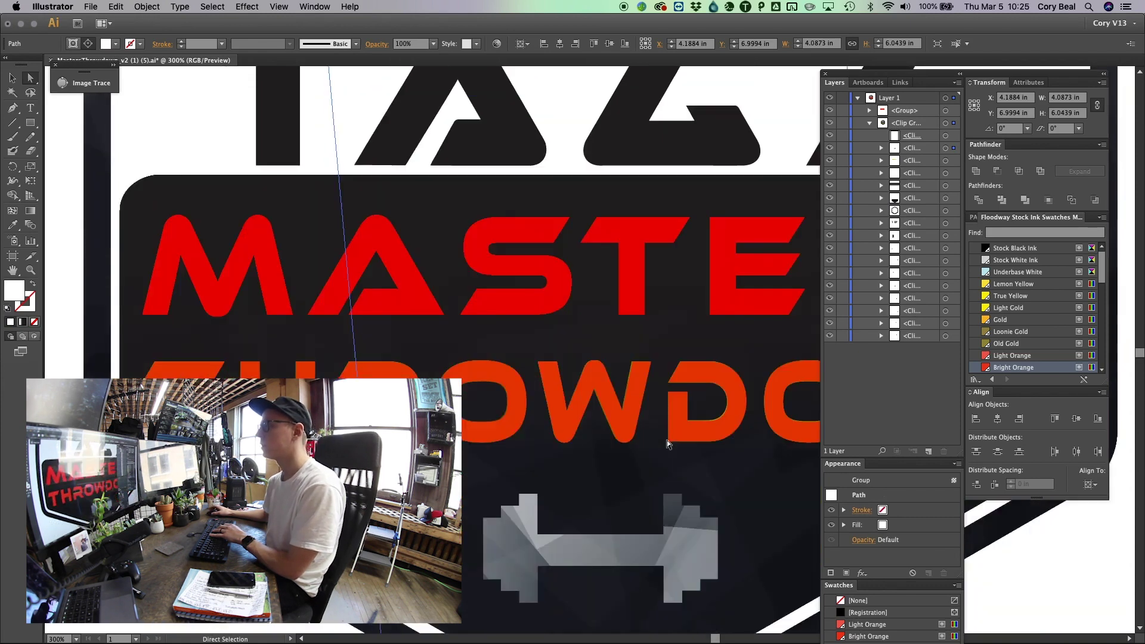
pyautogui.scroll(-6, 667, 440)
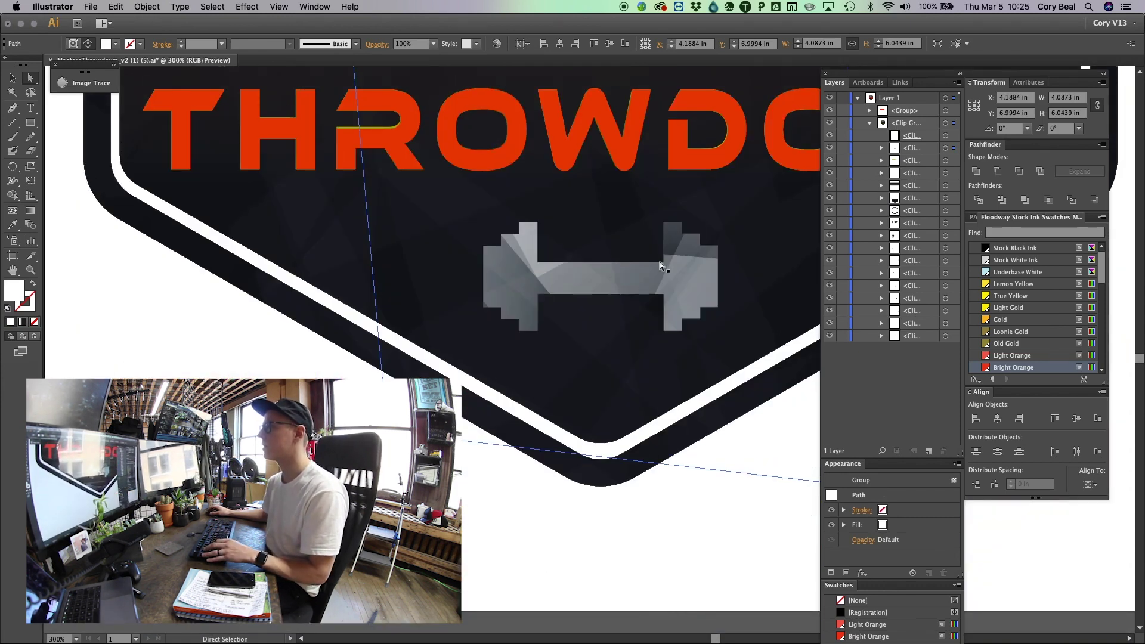
pyautogui.press('super+1')
pyautogui.click(938, 148)
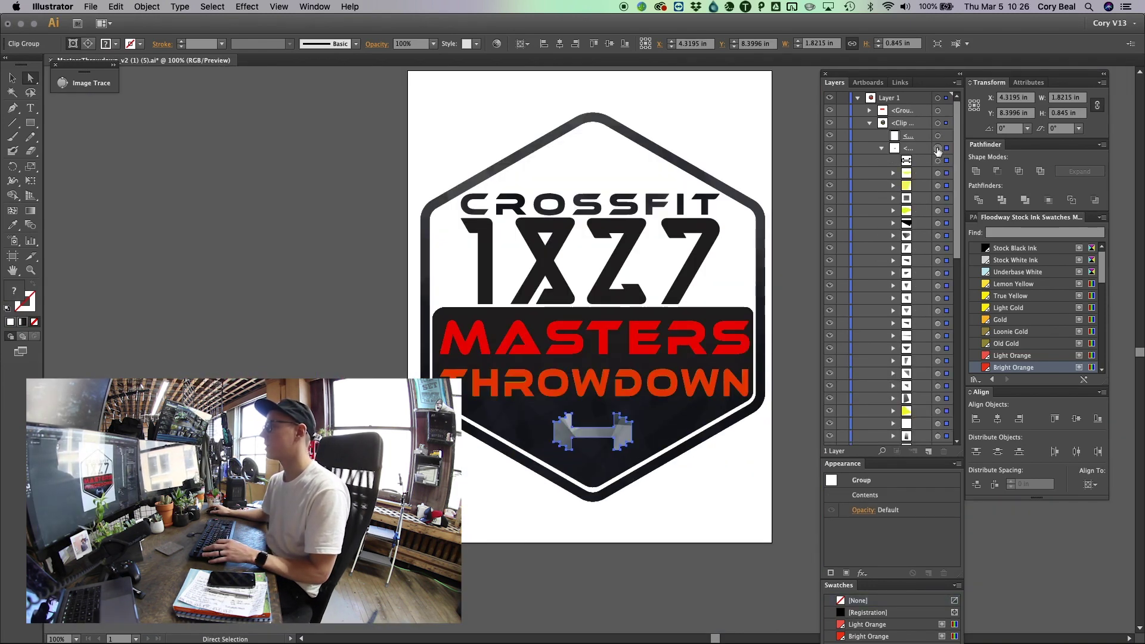
# Fill the dumbbell with Loonie Gold and paste it in front as its own top group.
pyautogui.click(1024, 201)
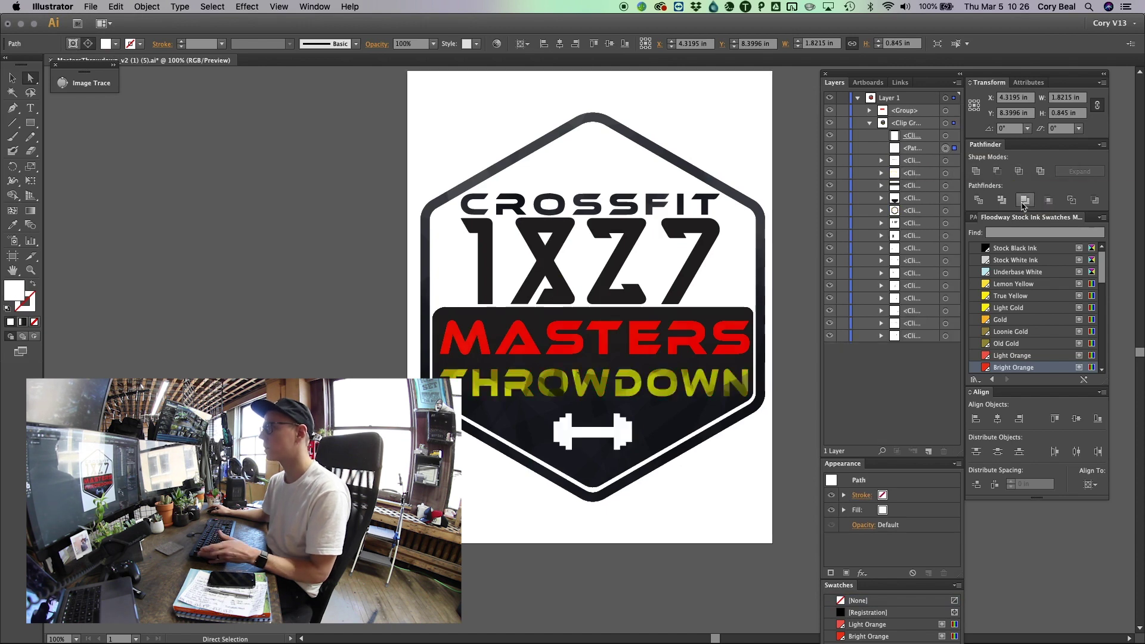
pyautogui.click(1014, 332)
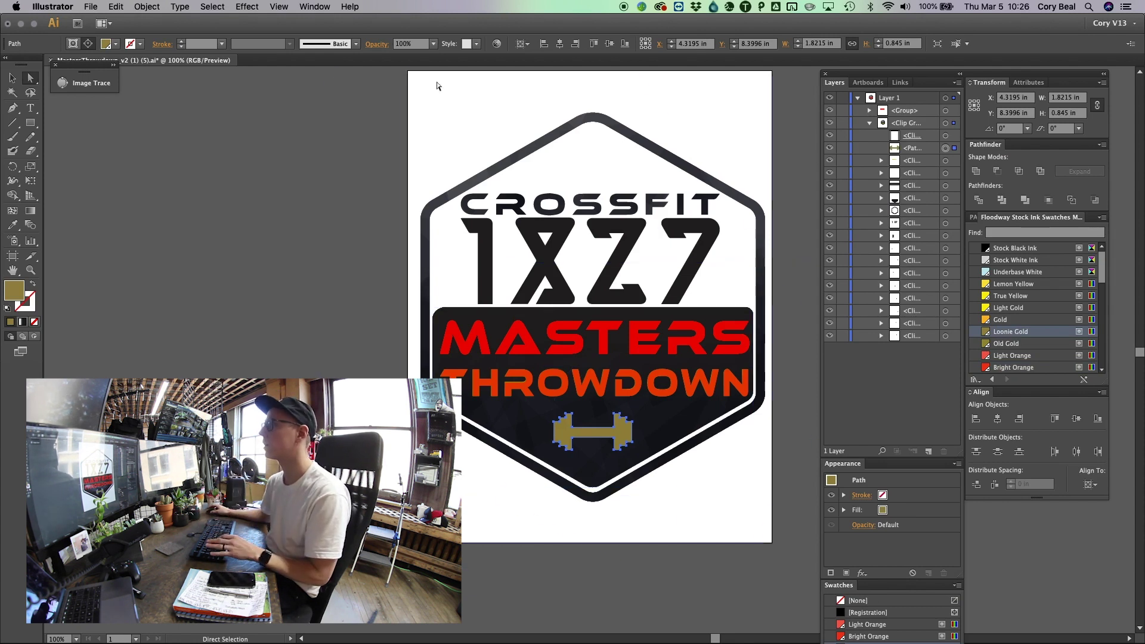
pyautogui.press('Delete')
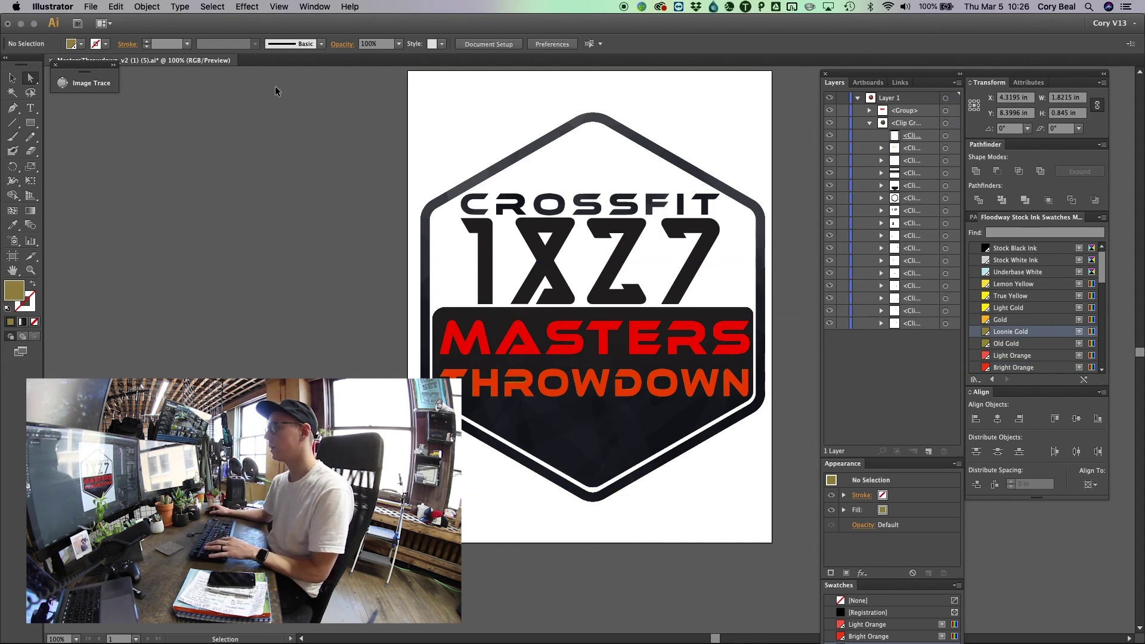
pyautogui.press('super+f')
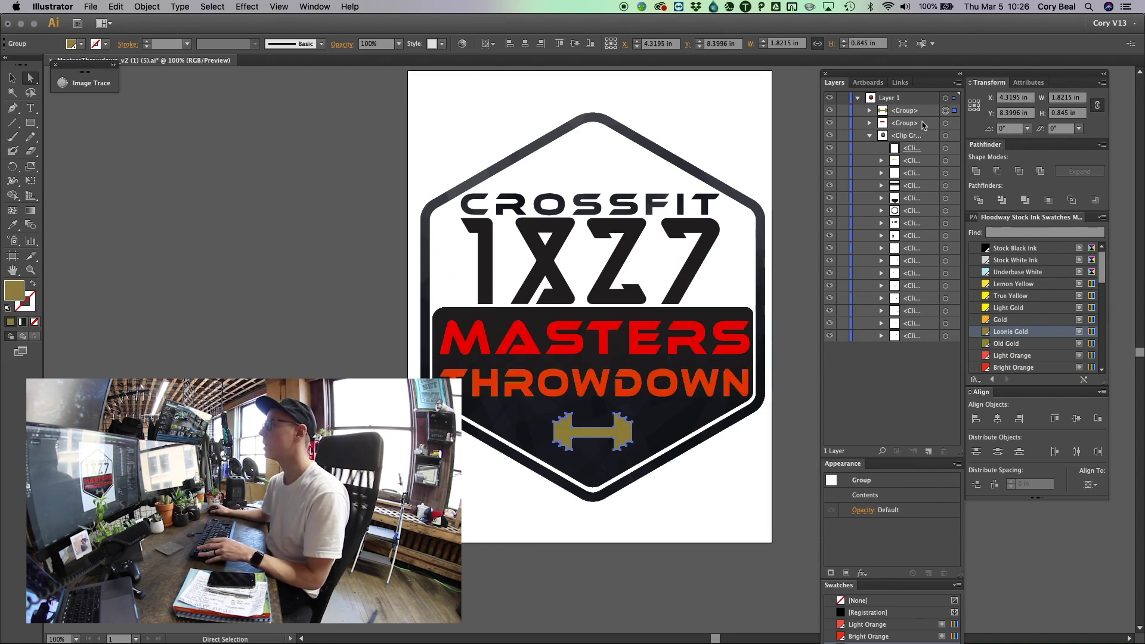
pyautogui.press('super+shift+a')
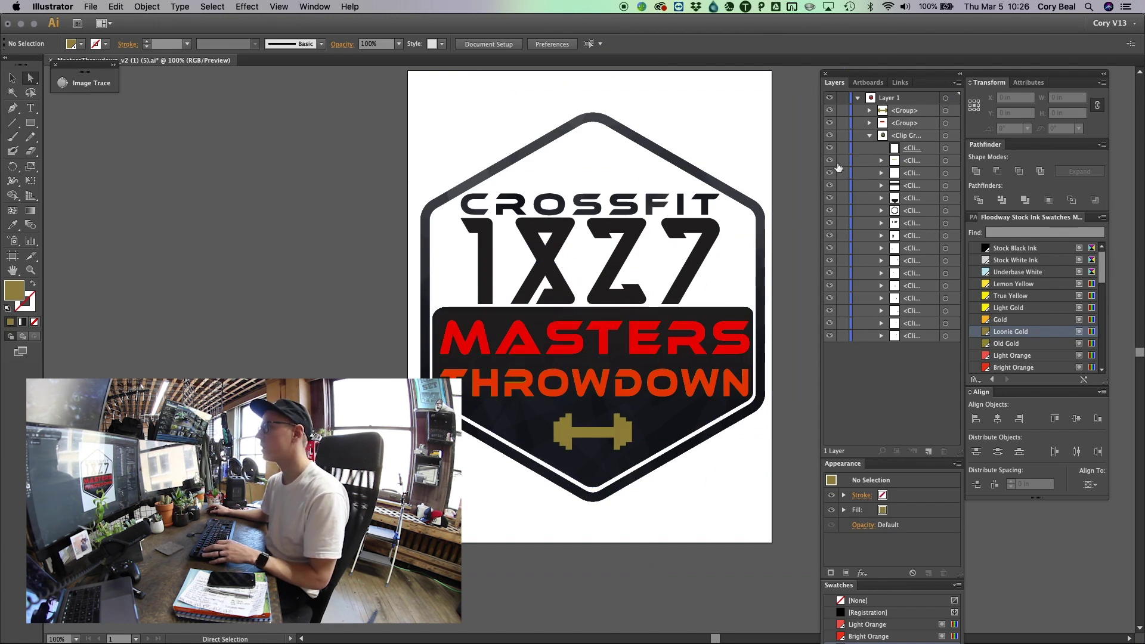
# Target the 1, Z and 7 paths inside the clip group and group them with Cmd+G.
pyautogui.click(709, 239)
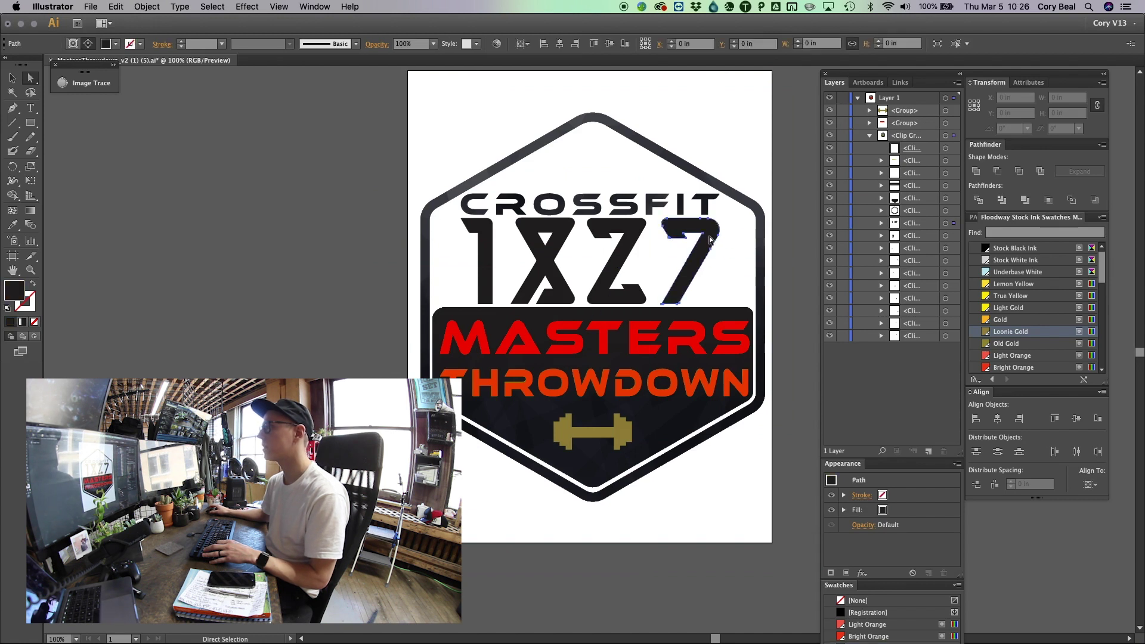
pyautogui.click(946, 224)
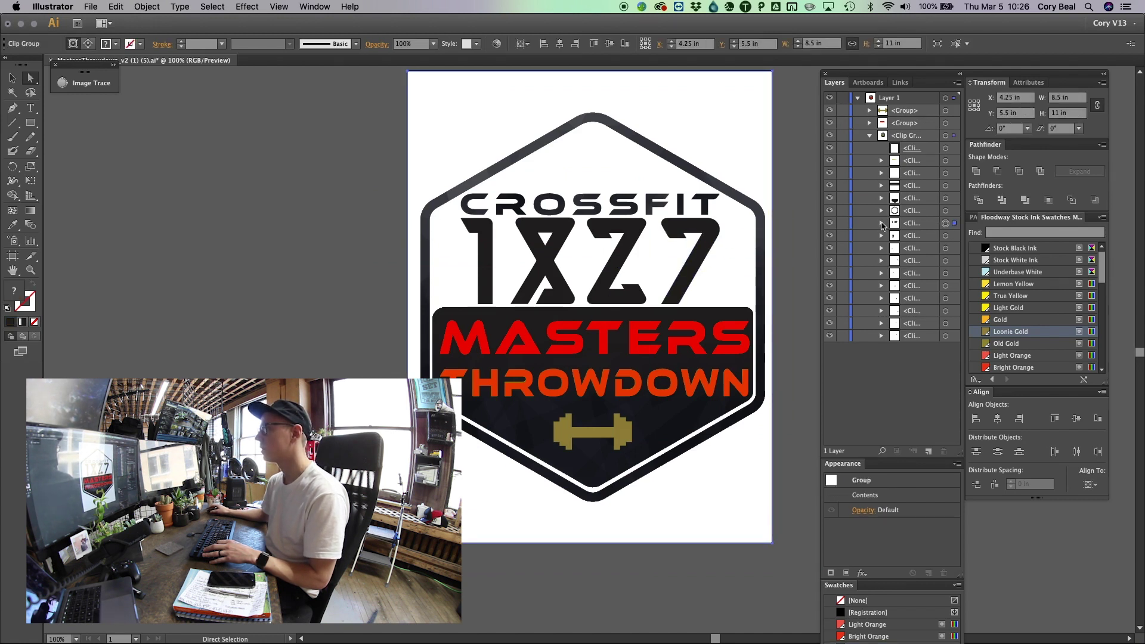
pyautogui.click(881, 223)
pyautogui.click(944, 248)
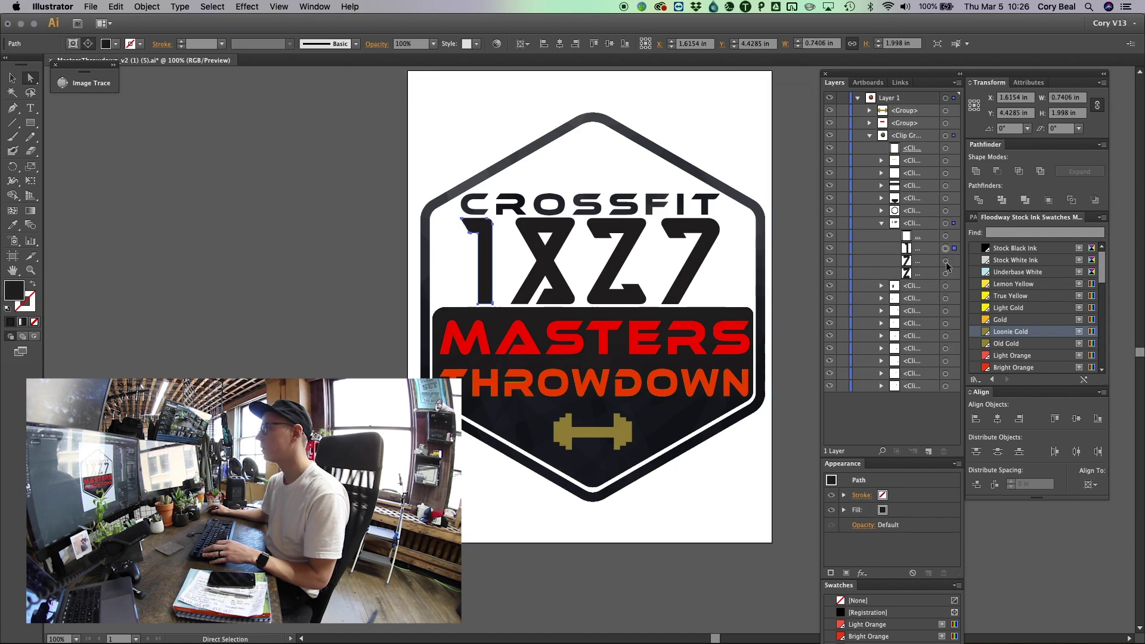
pyautogui.keyDown('shift'); pyautogui.click(945, 261); pyautogui.keyUp('shift')
pyautogui.keyDown('shift'); pyautogui.click(945, 273); pyautogui.keyUp('shift')
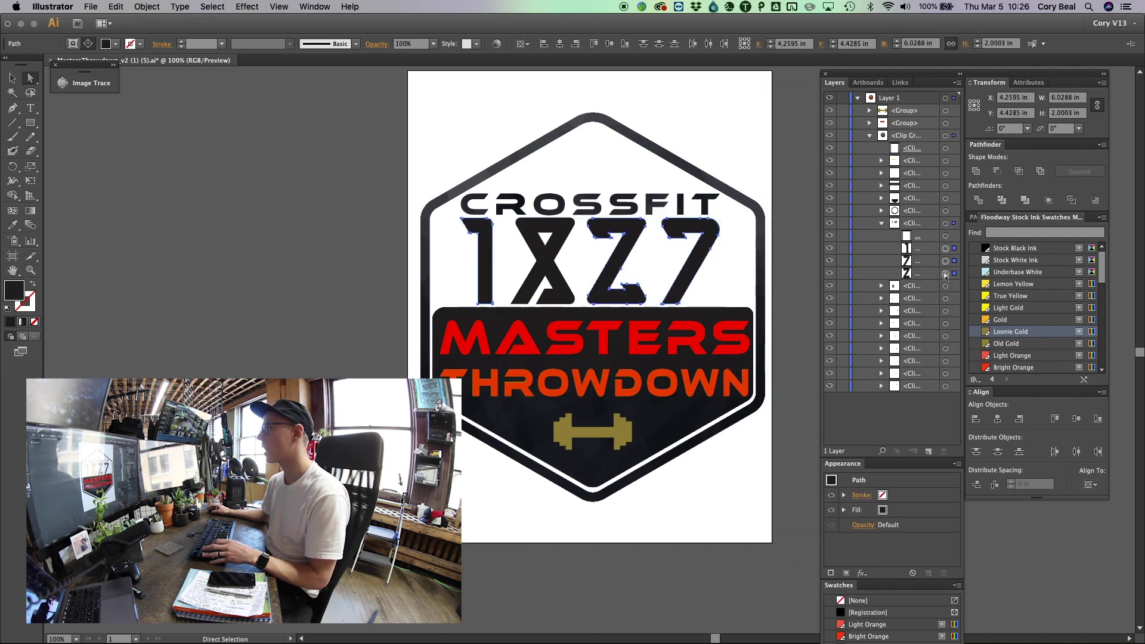
pyautogui.press('super+g')
pyautogui.press('a')
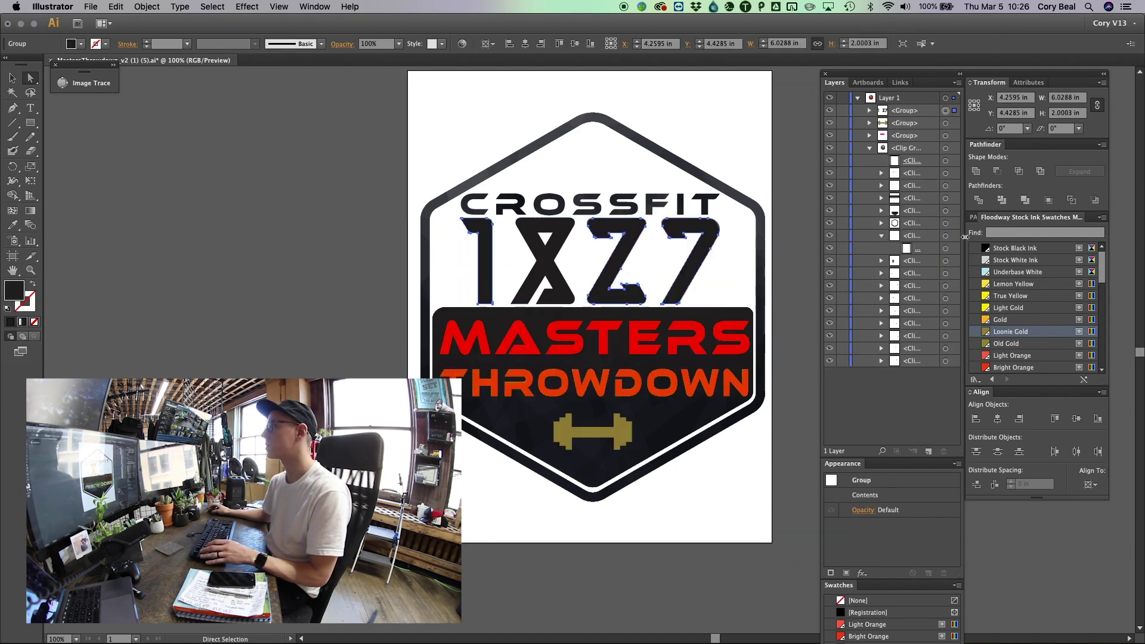
# Fill 1, Z and 7 with Underbase White, then merge the X and fill it Underbase White.
pyautogui.click(1009, 273)
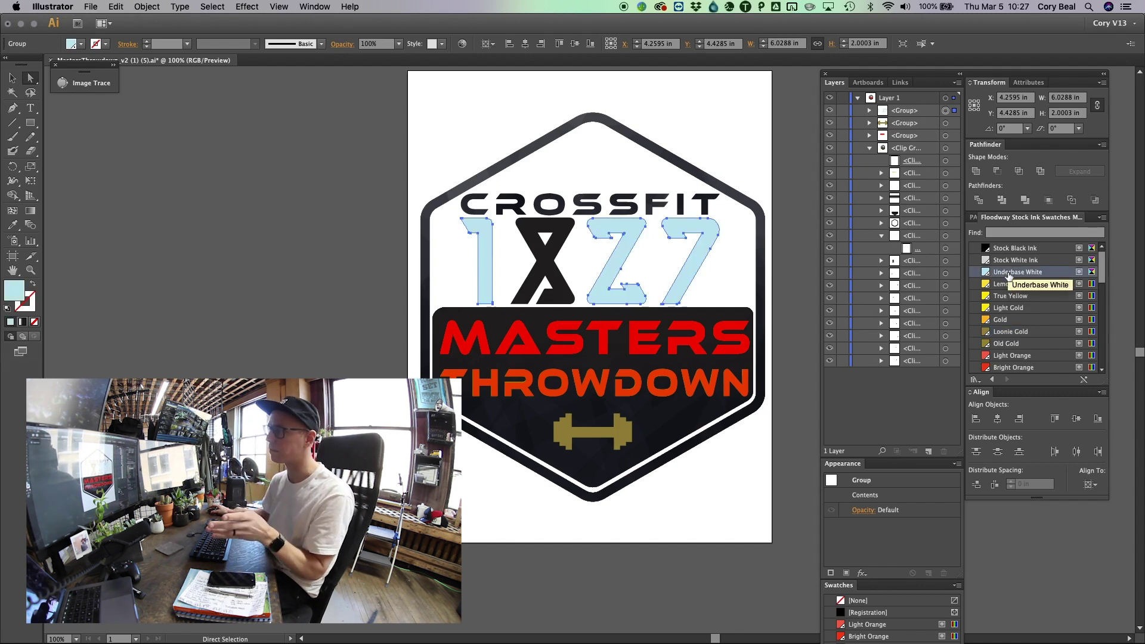
pyautogui.click(799, 222)
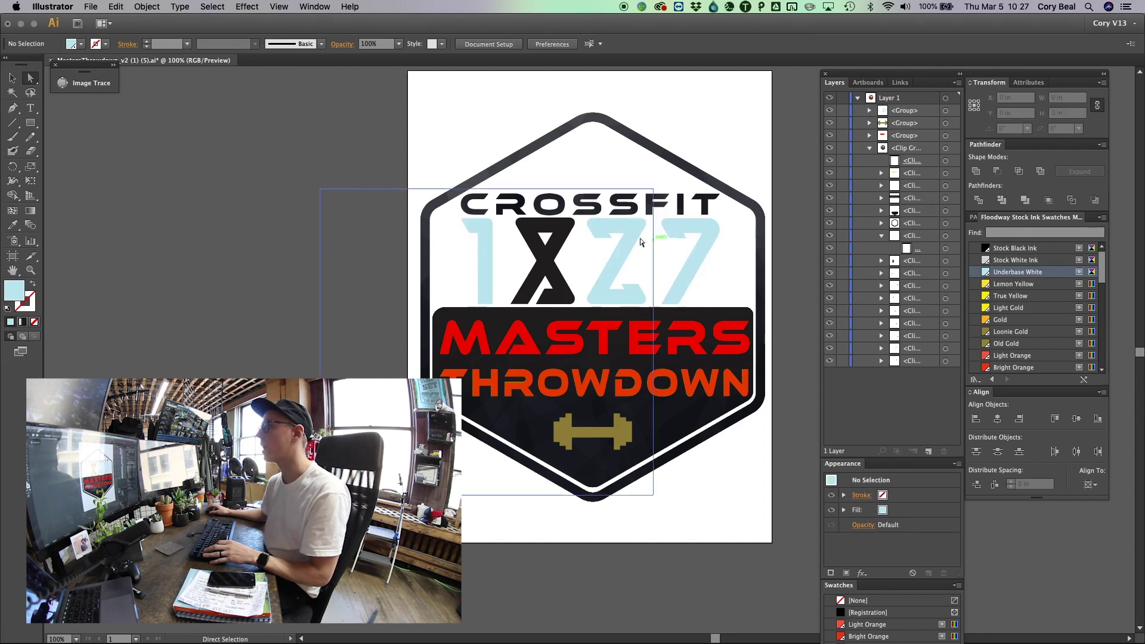
pyautogui.click(561, 232)
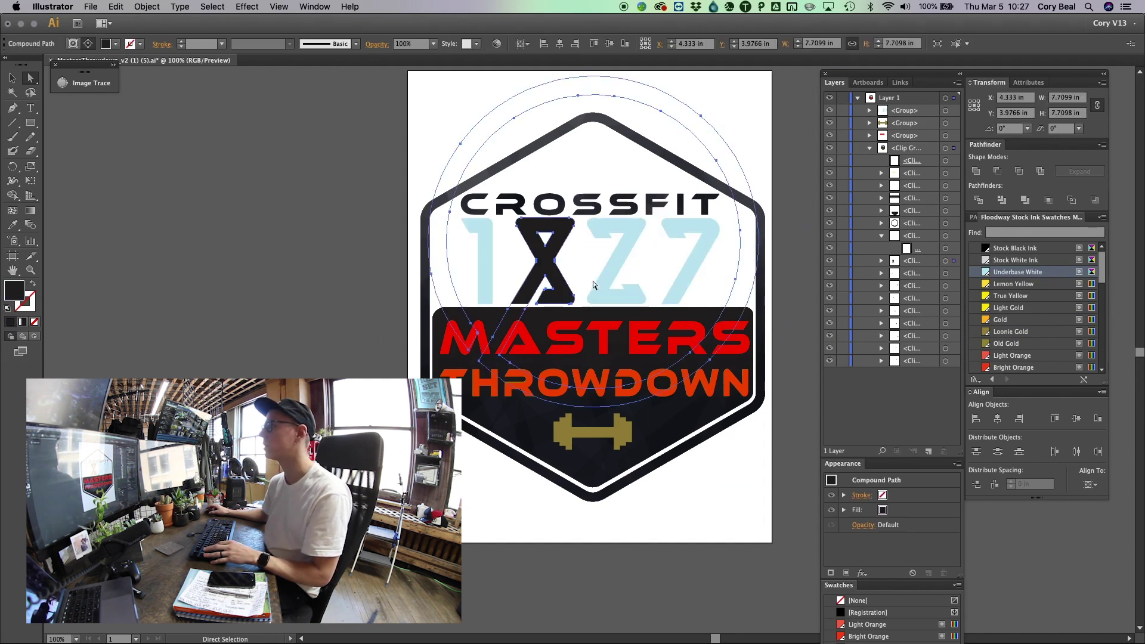
pyautogui.click(1026, 201)
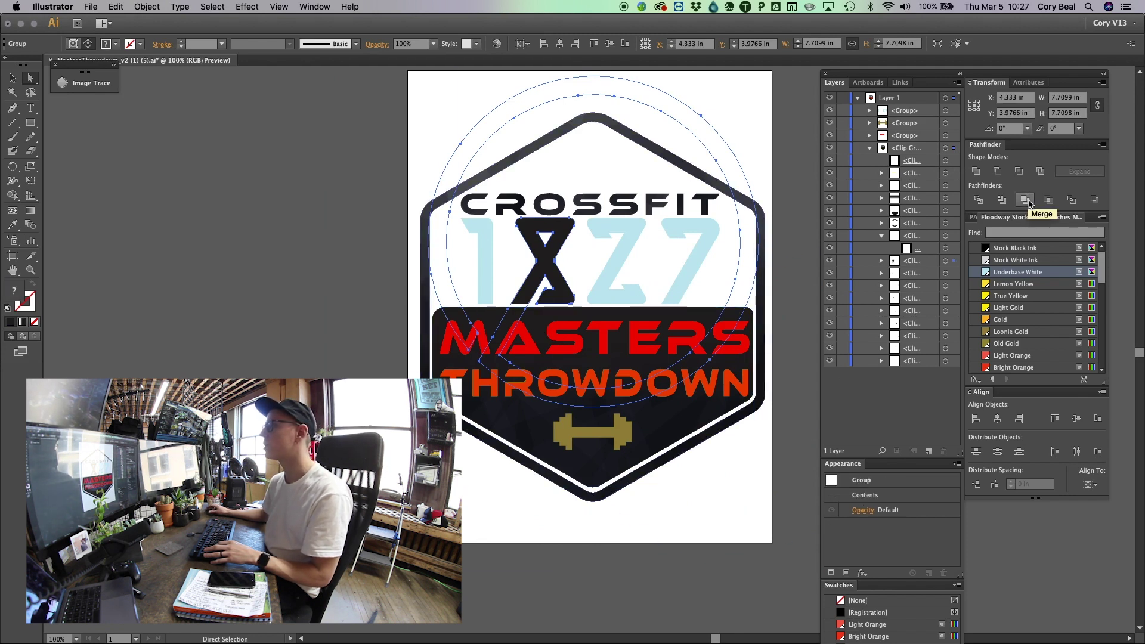
pyautogui.click(949, 260)
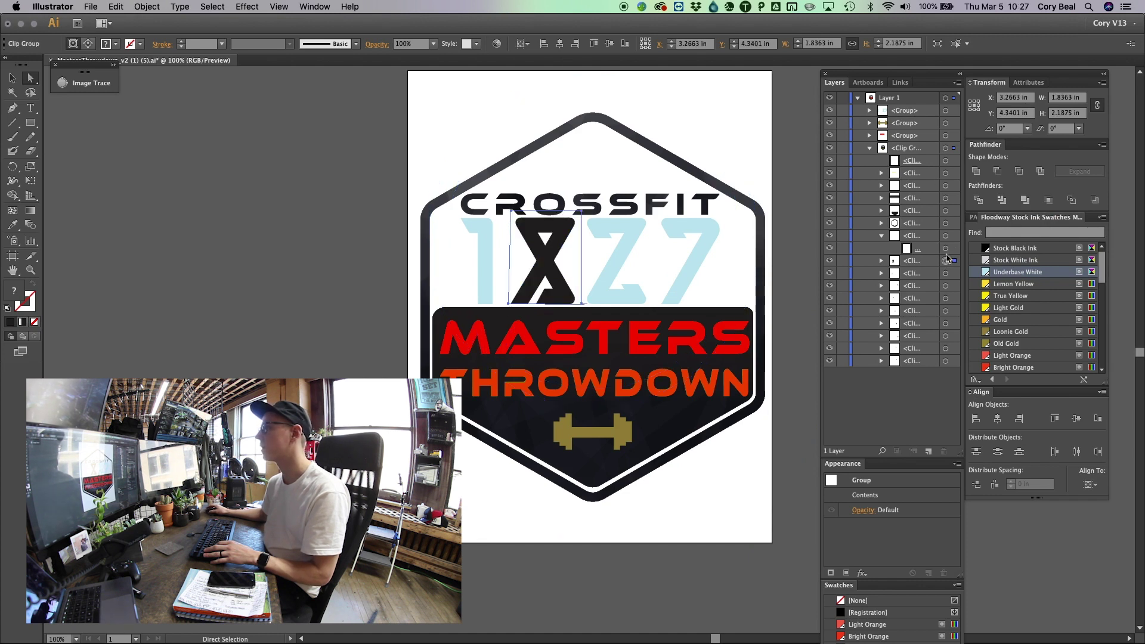
pyautogui.click(1025, 201)
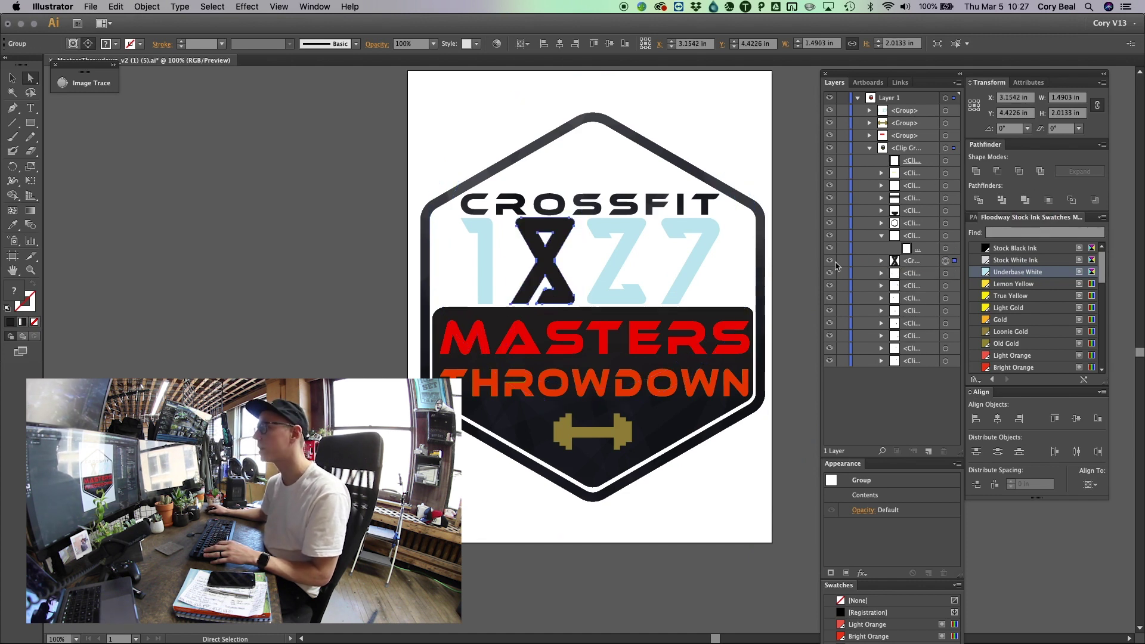
pyautogui.click(1015, 272)
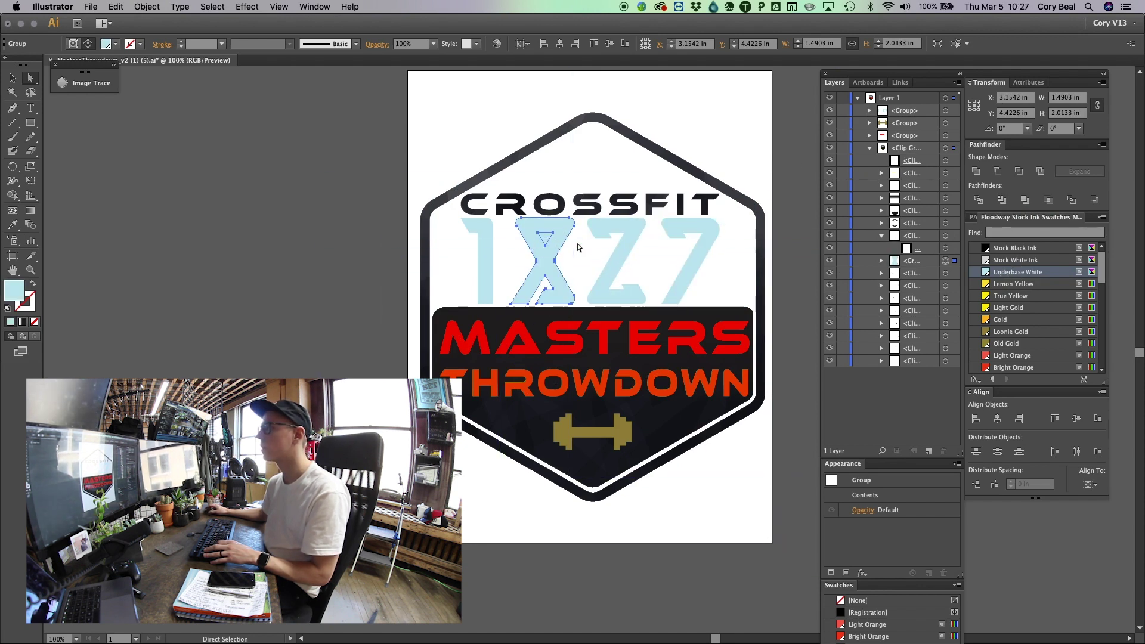
# Delete the leftover small triangle piece inside the X group.
pyautogui.click(549, 239)
pyautogui.click(548, 240)
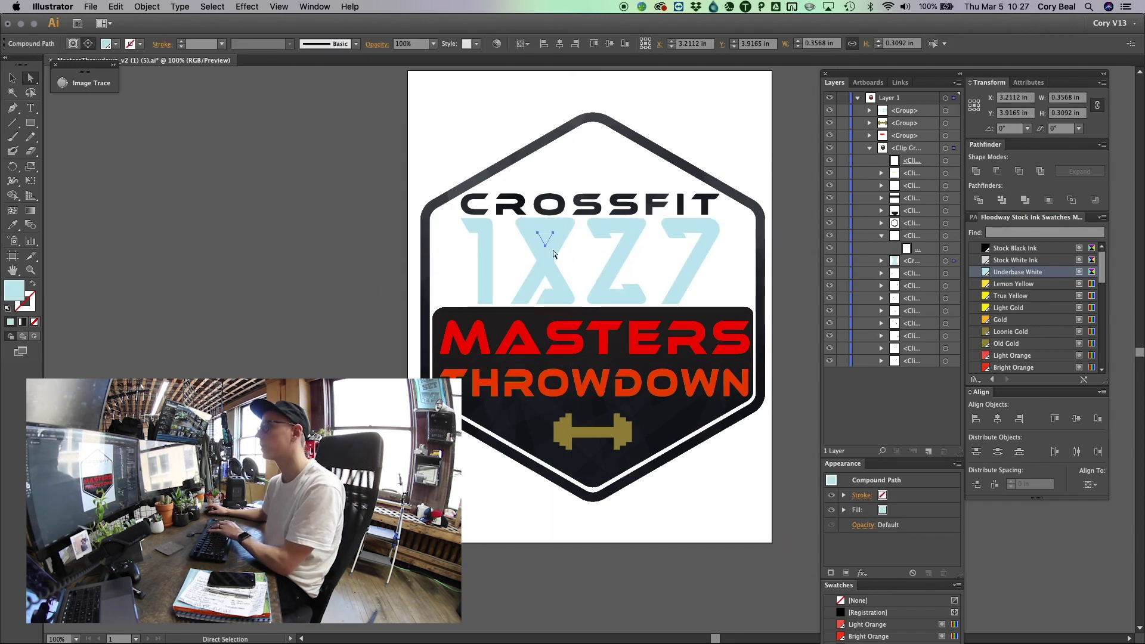
pyautogui.click(545, 238)
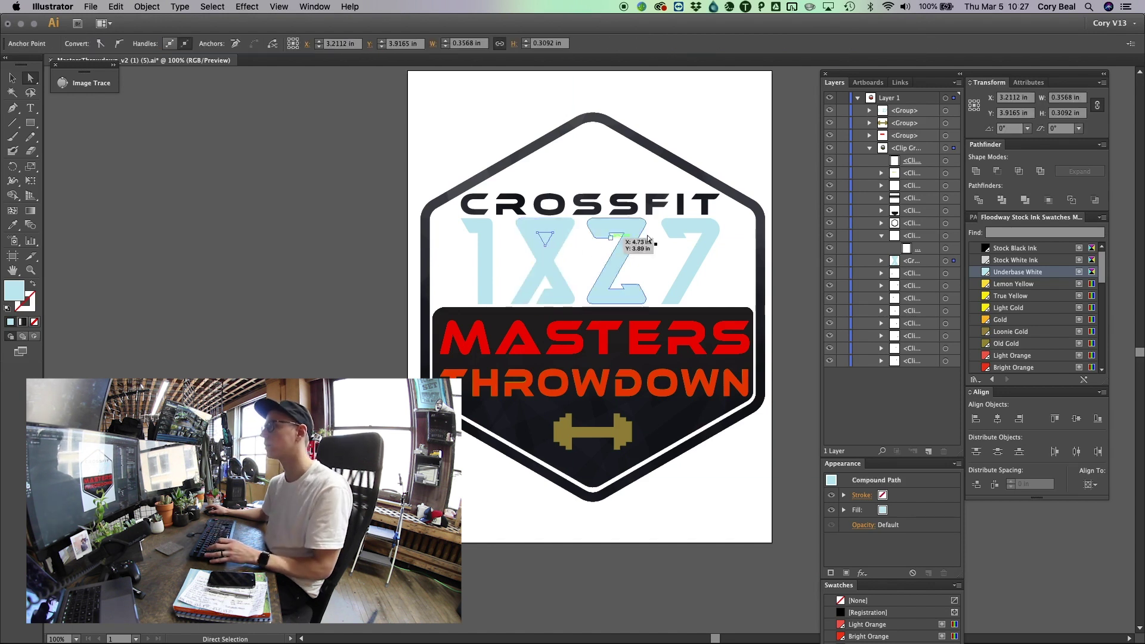
pyautogui.click(882, 262)
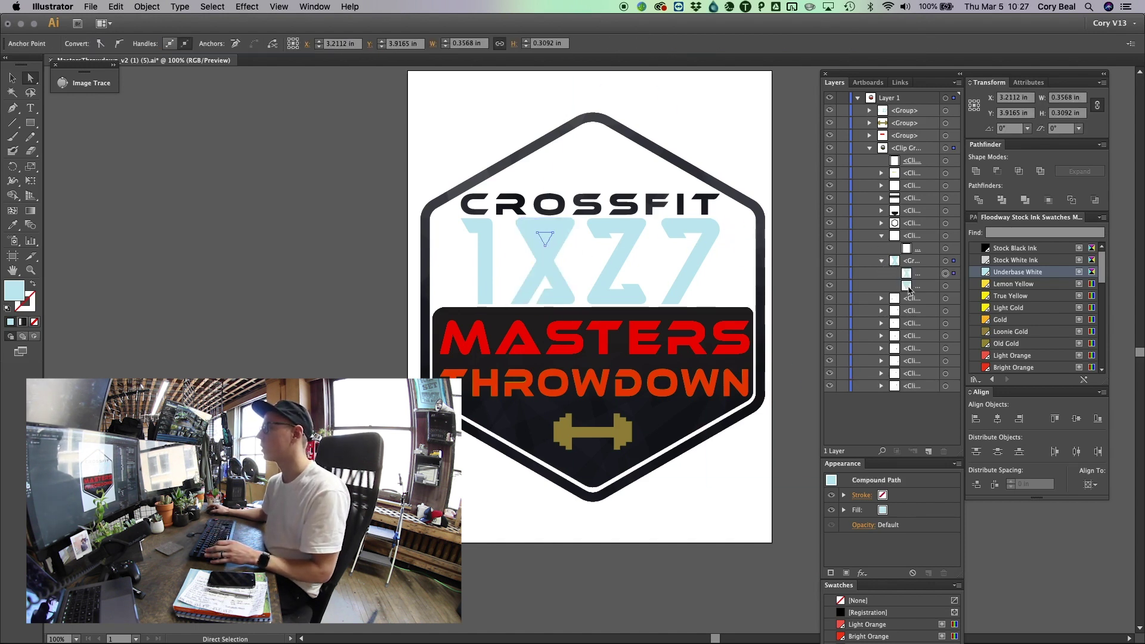
pyautogui.press('Delete')
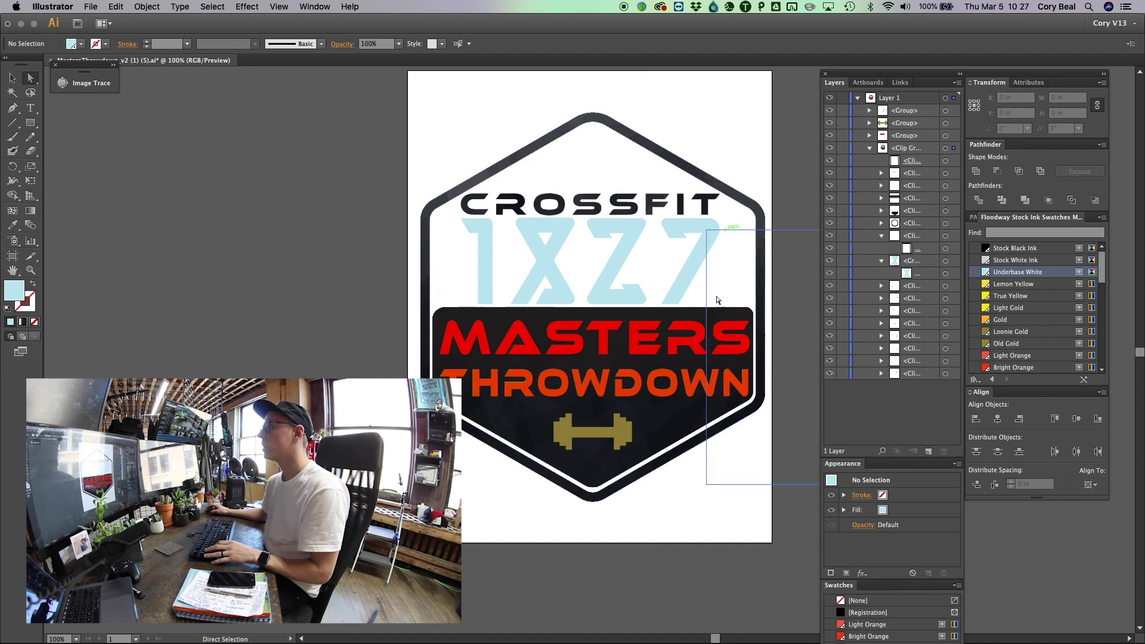
# Fill the dark lower badge panel with Underbase White.
pyautogui.click(664, 417)
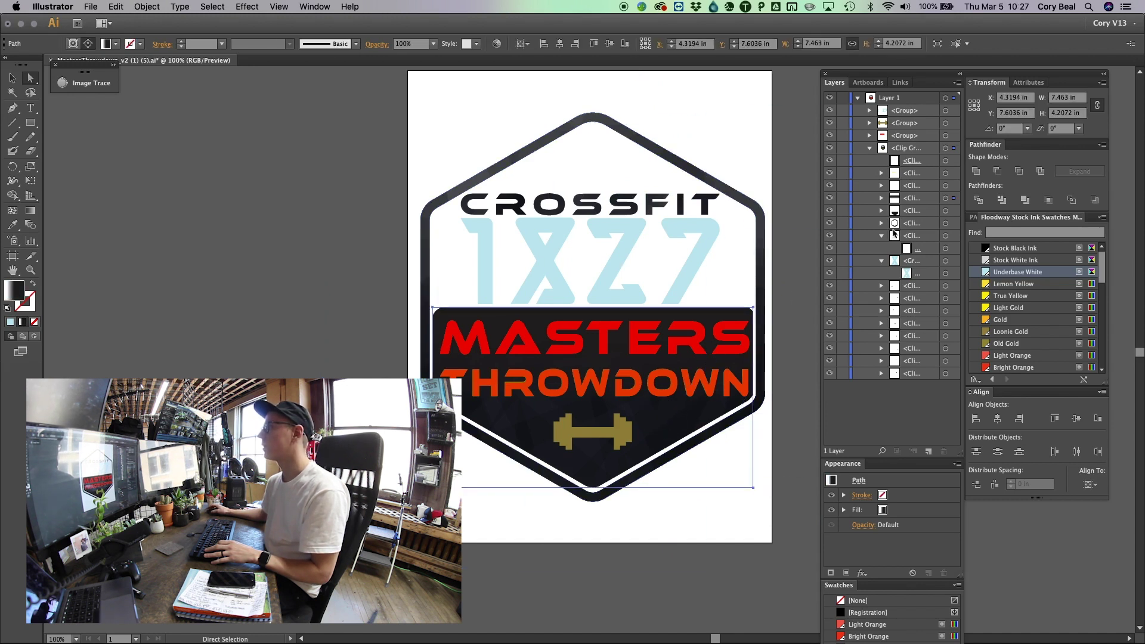
pyautogui.click(945, 199)
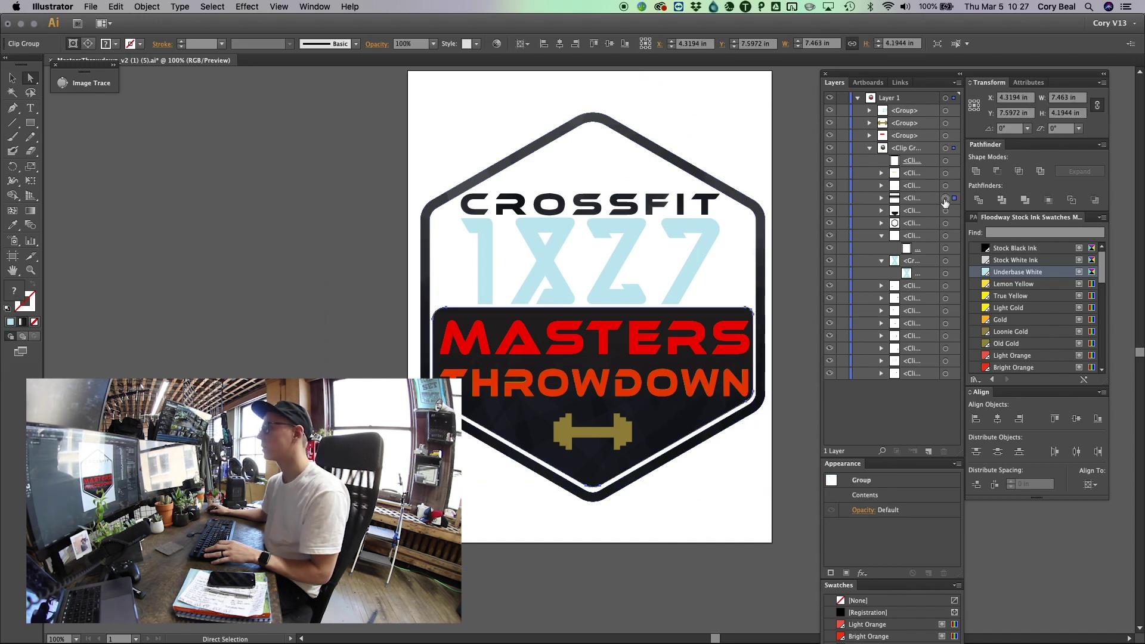
pyautogui.click(1008, 273)
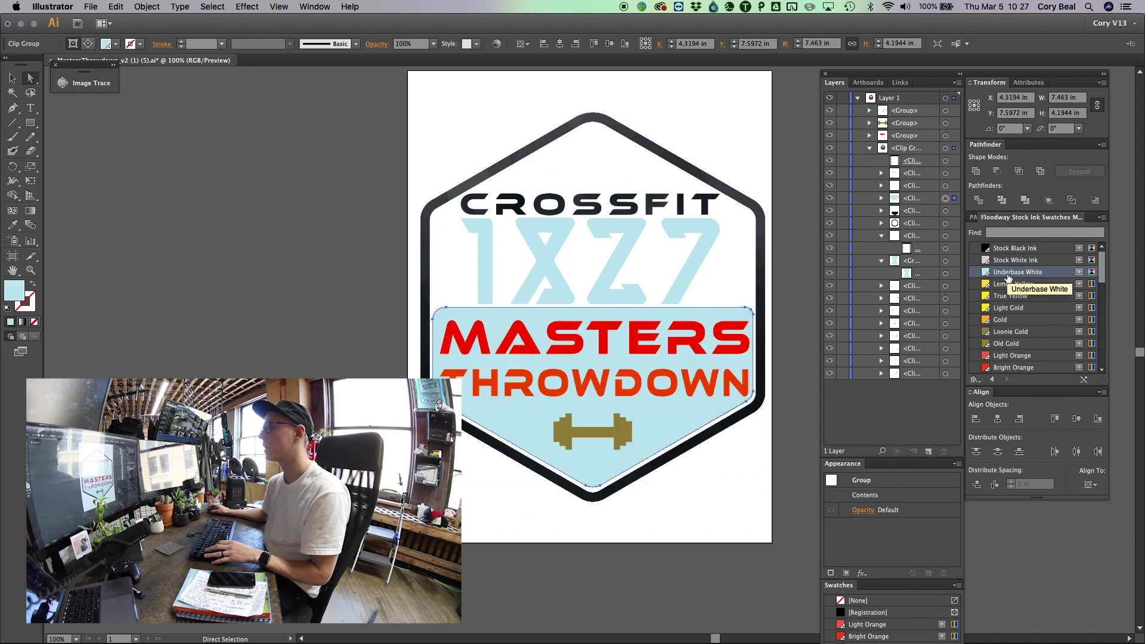
# Flatten the hexagon clip group and delete its solid light-blue fill, keeping the outline.
pyautogui.click(765, 211)
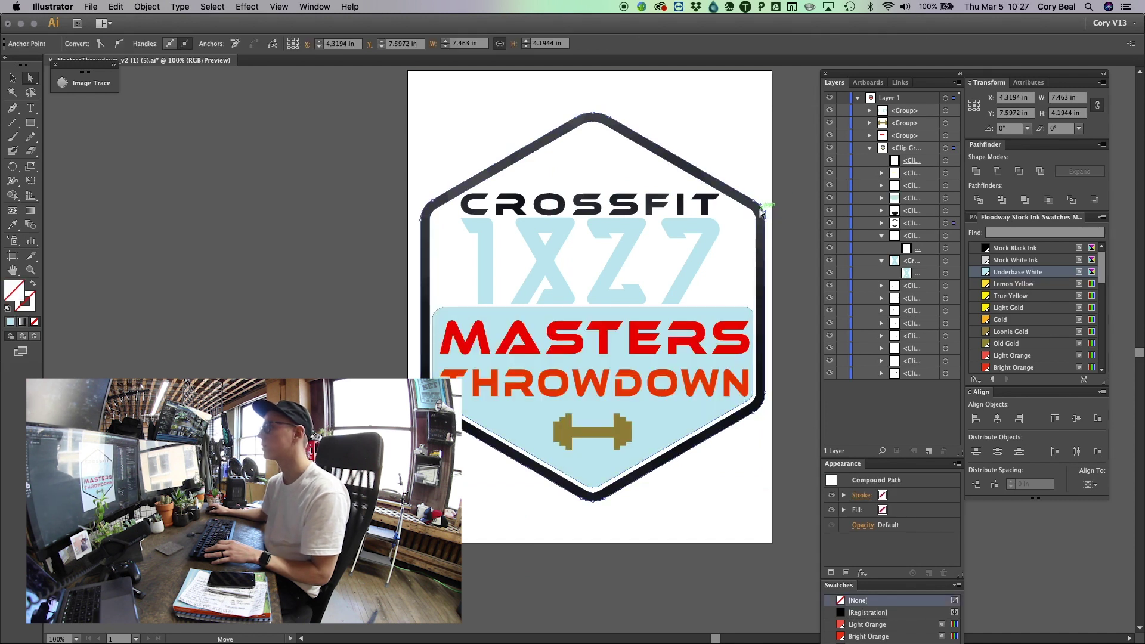
pyautogui.click(945, 223)
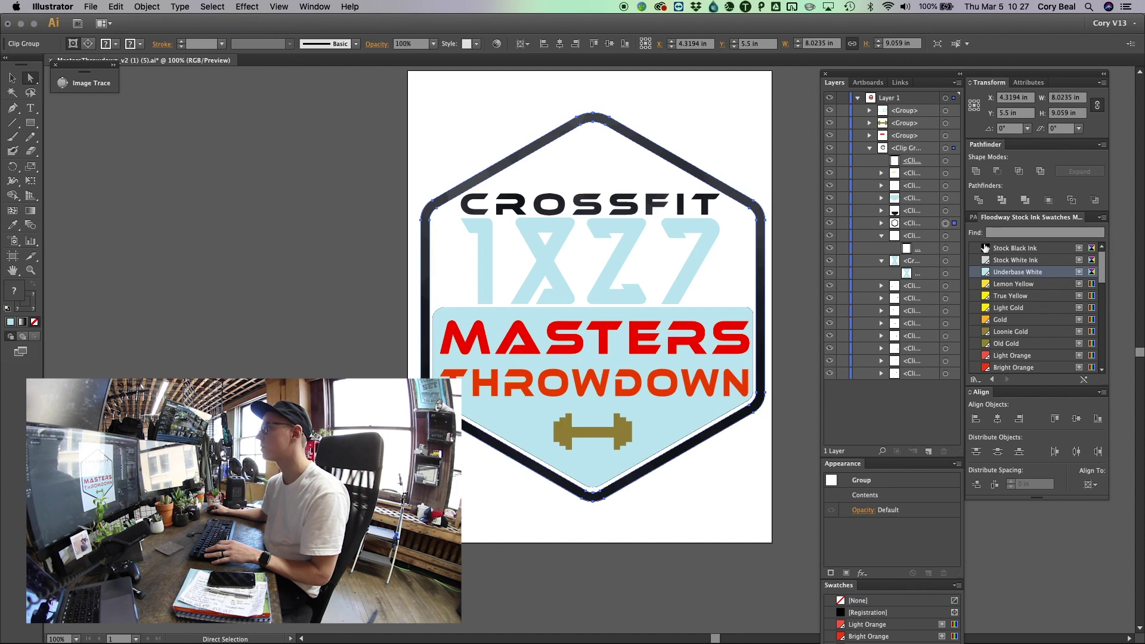
pyautogui.click(1022, 203)
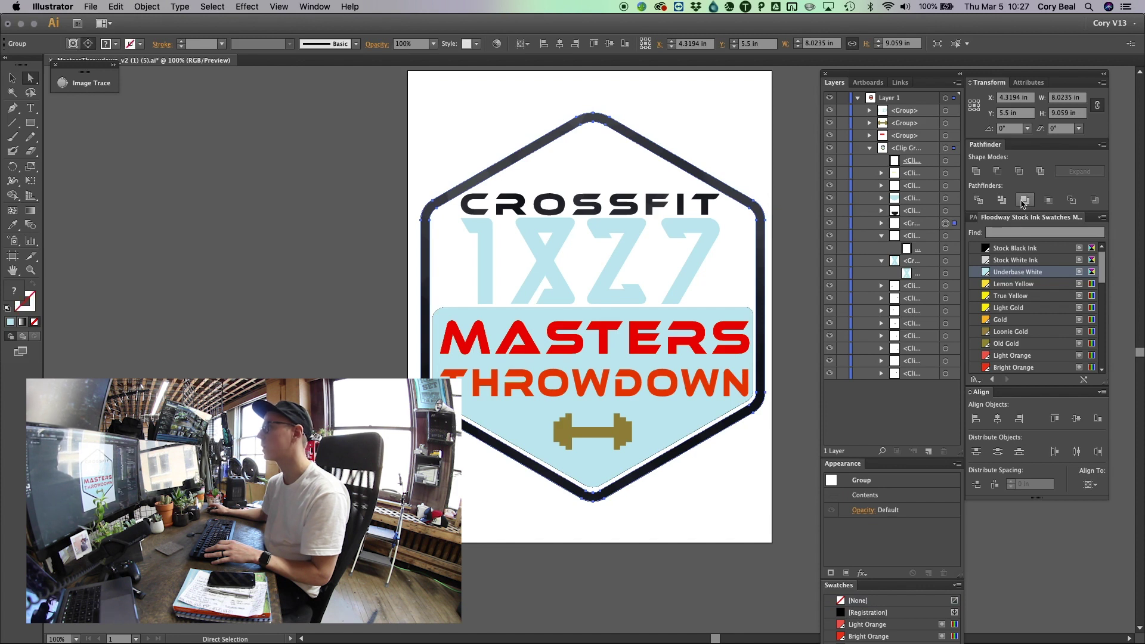
pyautogui.click(1005, 274)
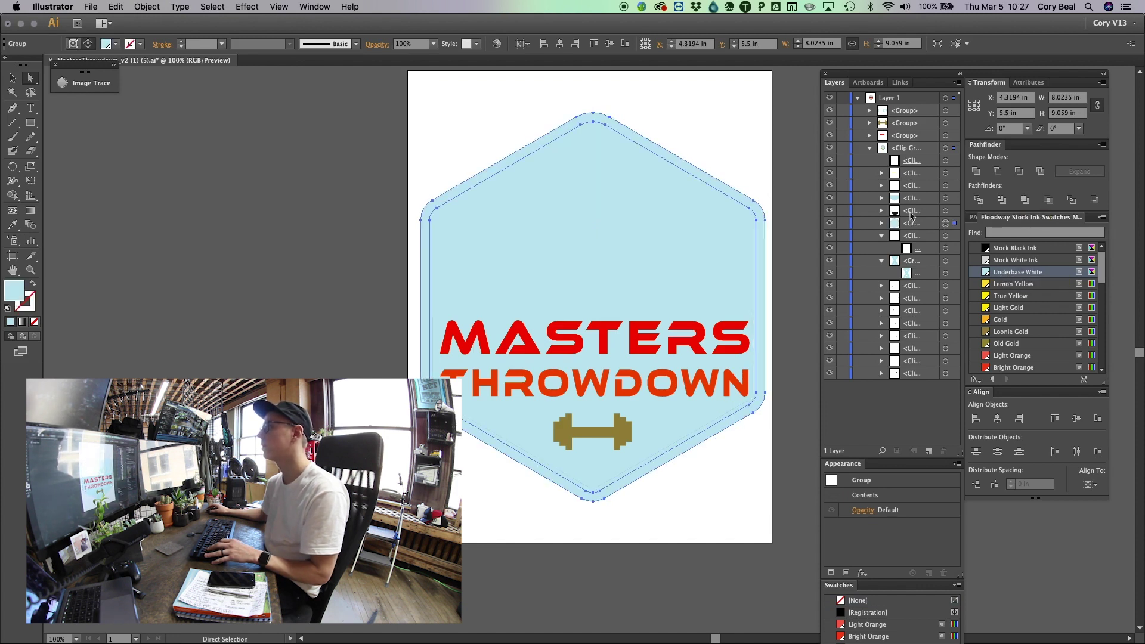
pyautogui.click(882, 224)
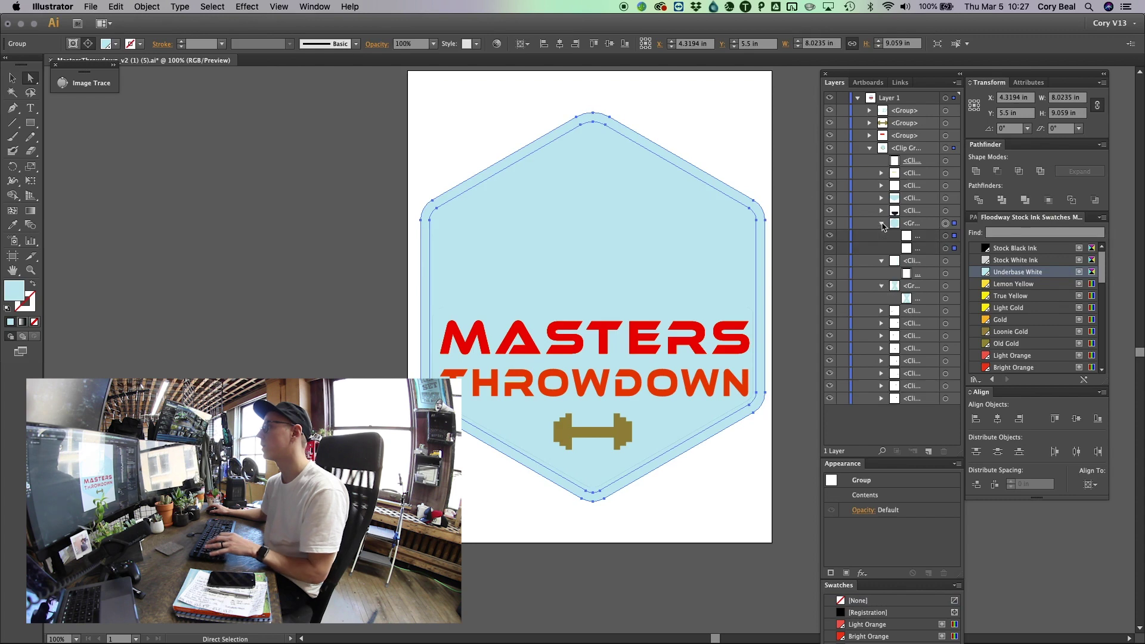
pyautogui.click(945, 248)
pyautogui.press('Delete')
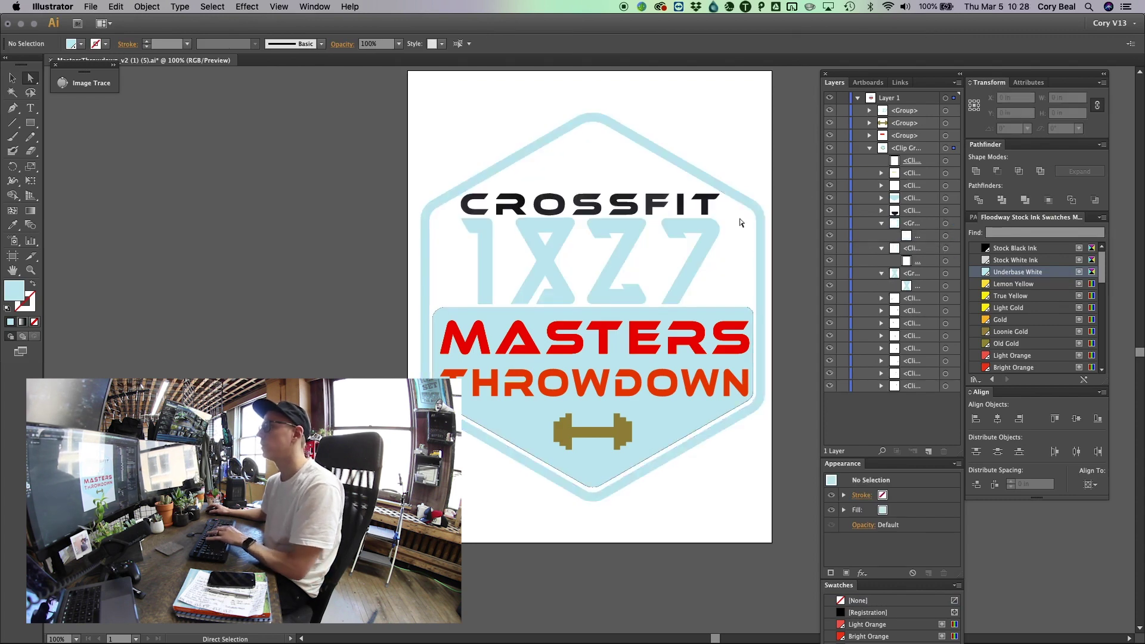
# Select all the CROSSFIT letter clip groups in Layers; the Pathfinder merge gives no result.
pyautogui.click(659, 205)
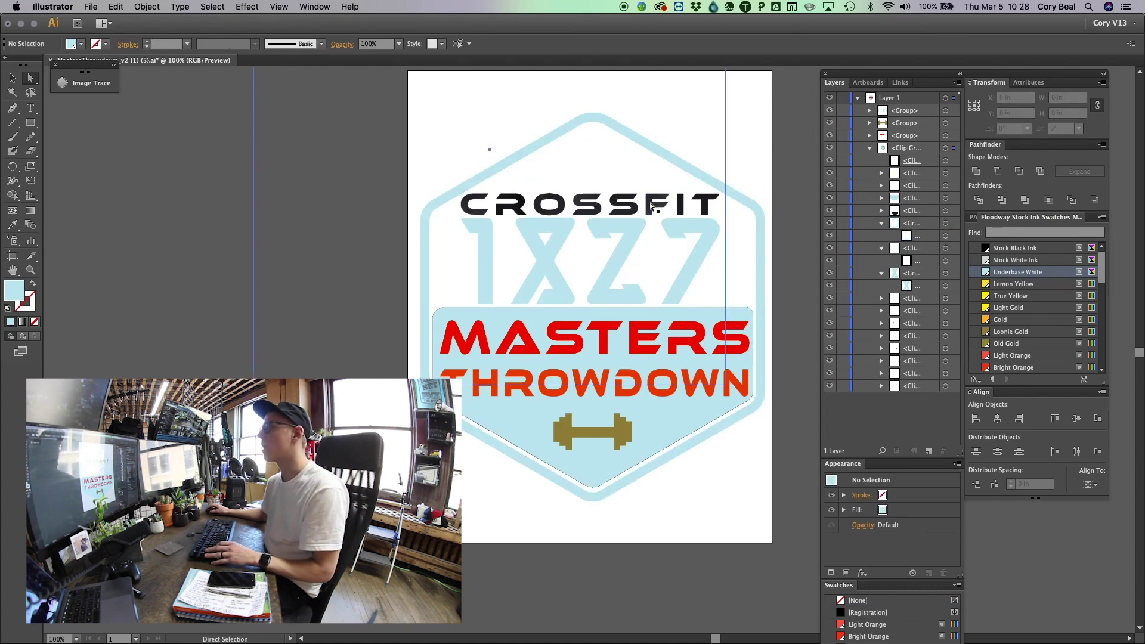
pyautogui.click(657, 207)
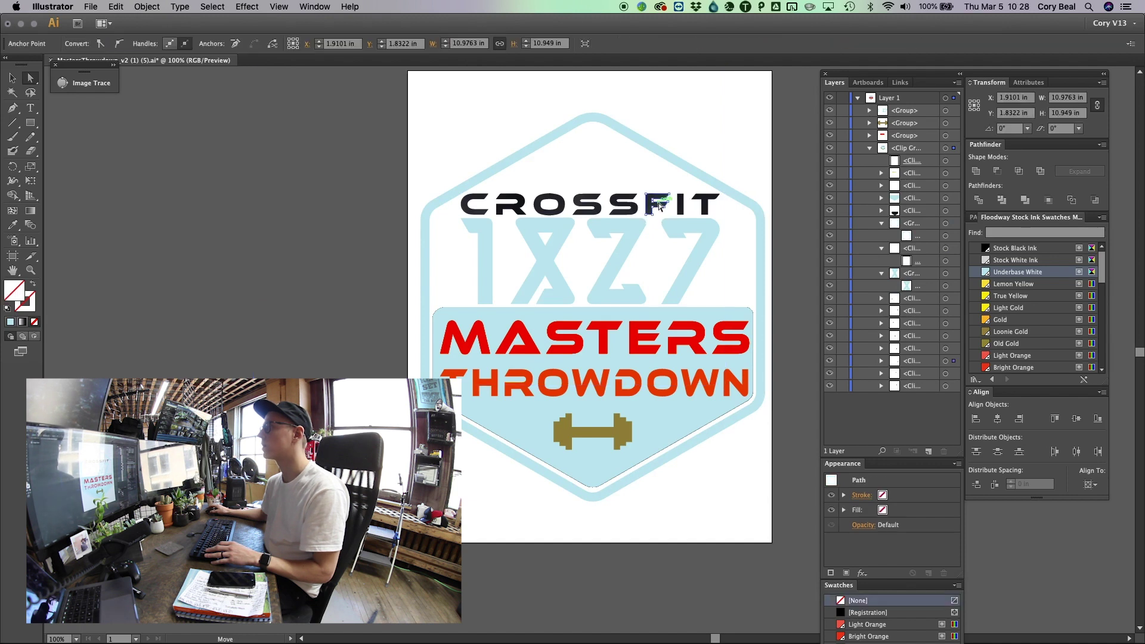
pyautogui.click(945, 361)
pyautogui.keyDown('shift'); pyautogui.click(945, 374); pyautogui.keyUp('shift')
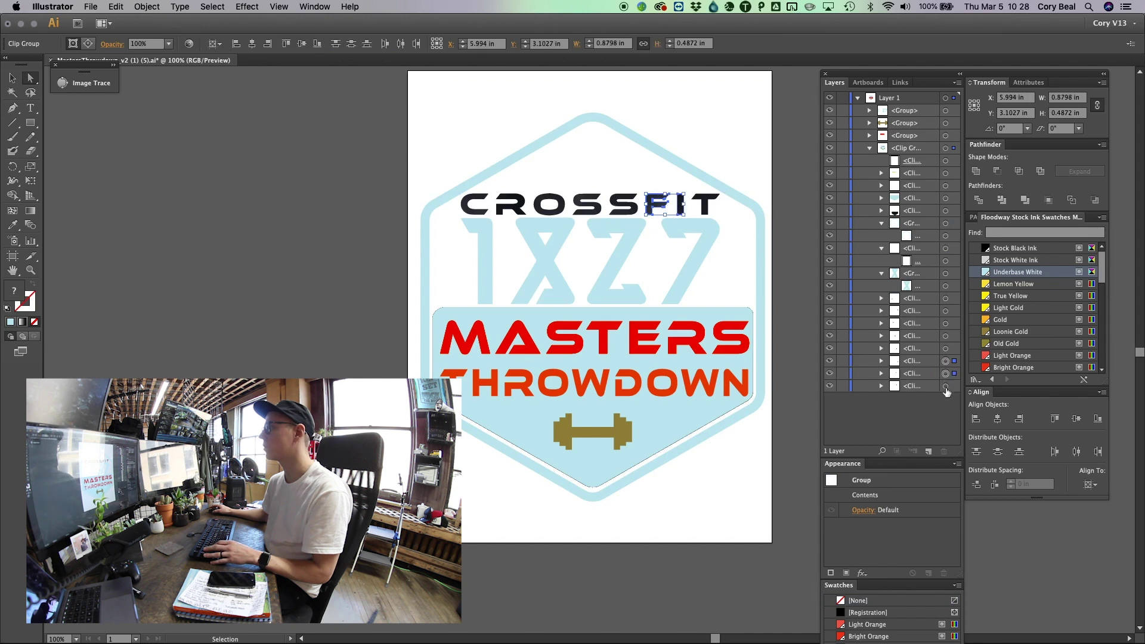
pyautogui.keyDown('shift'); pyautogui.click(945, 349); pyautogui.keyUp('shift')
pyautogui.keyDown('shift'); pyautogui.click(945, 335); pyautogui.keyUp('shift')
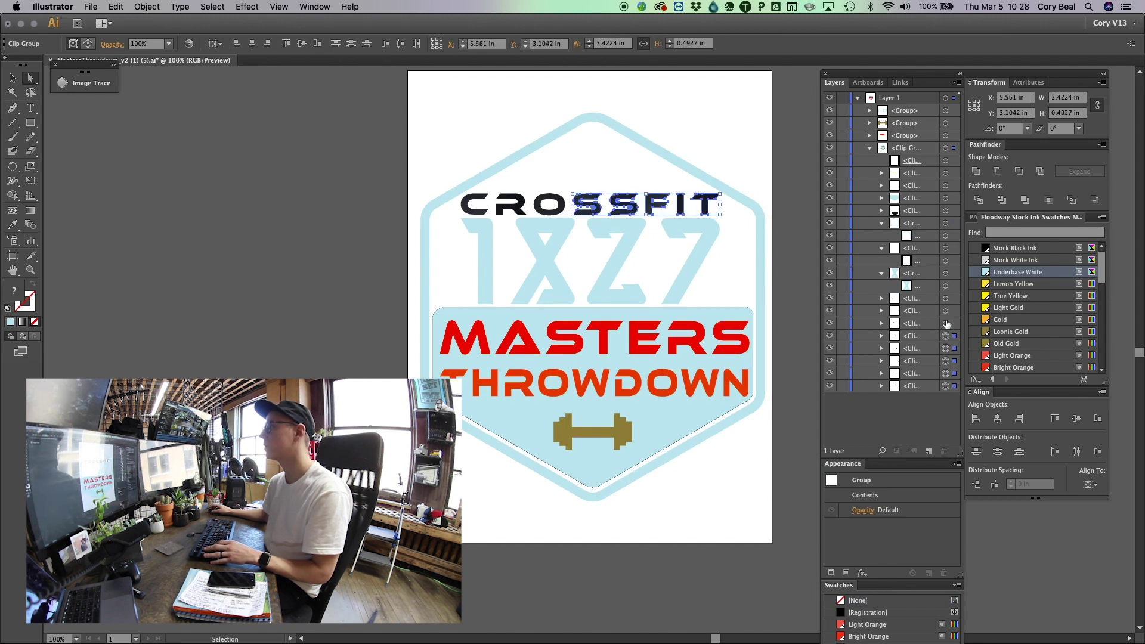
pyautogui.keyDown('shift'); pyautogui.click(945, 323); pyautogui.keyUp('shift')
pyautogui.keyDown('shift'); pyautogui.click(945, 310); pyautogui.keyUp('shift')
pyautogui.keyDown('shift'); pyautogui.click(945, 298); pyautogui.keyUp('shift')
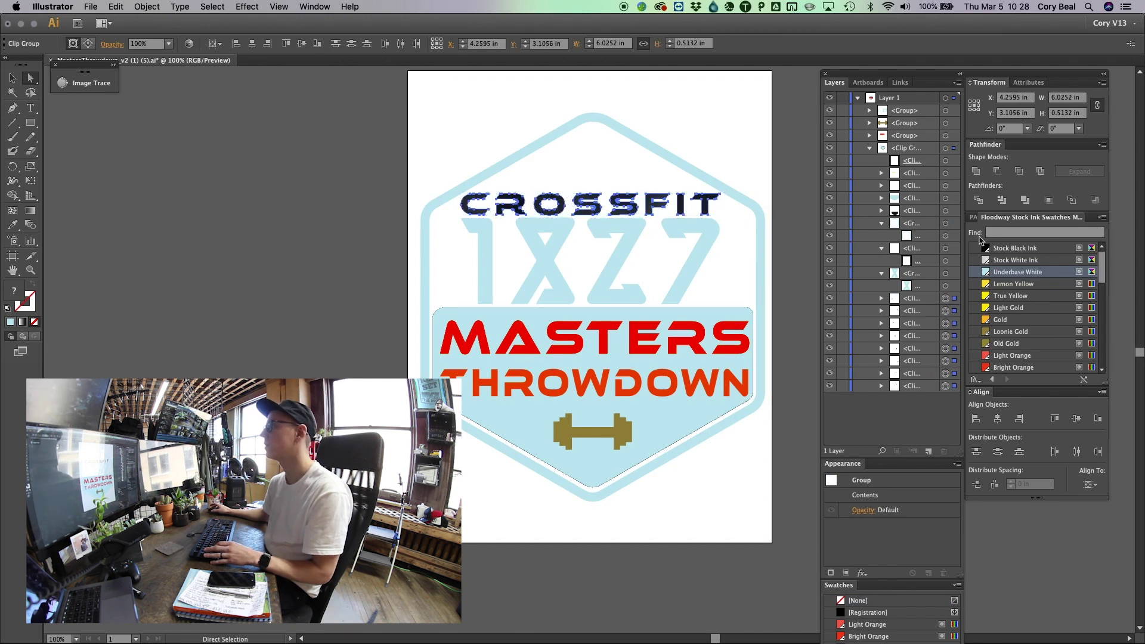
pyautogui.click(1024, 202)
pyautogui.click(686, 350)
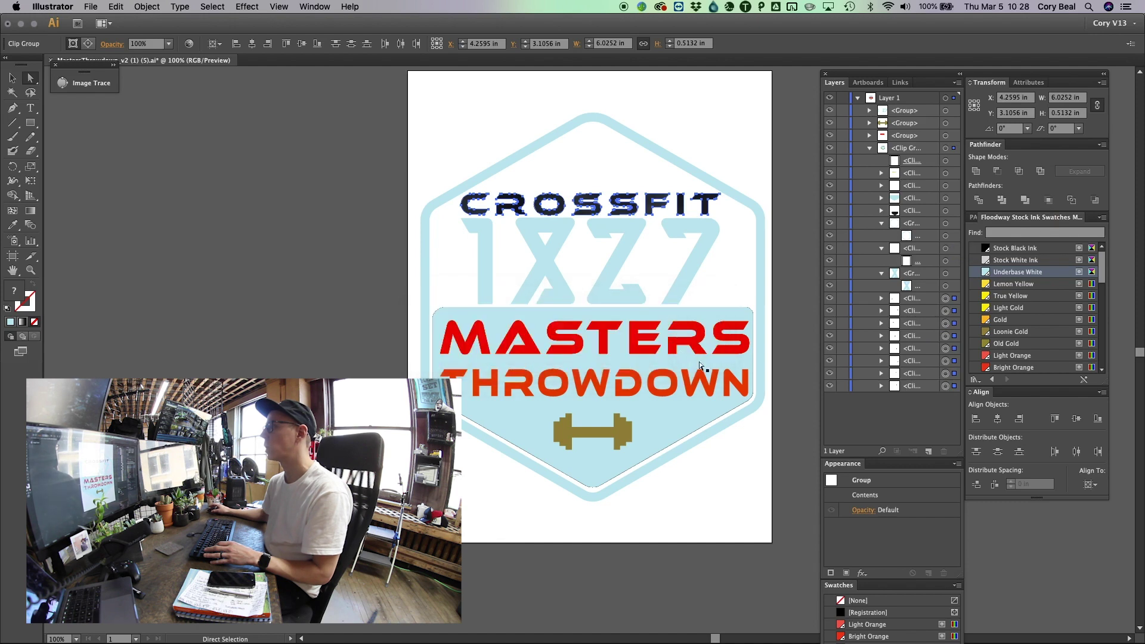
# Fill the CROSSFIT letters Underbase White, bring them to front, and group them.
pyautogui.click(991, 273)
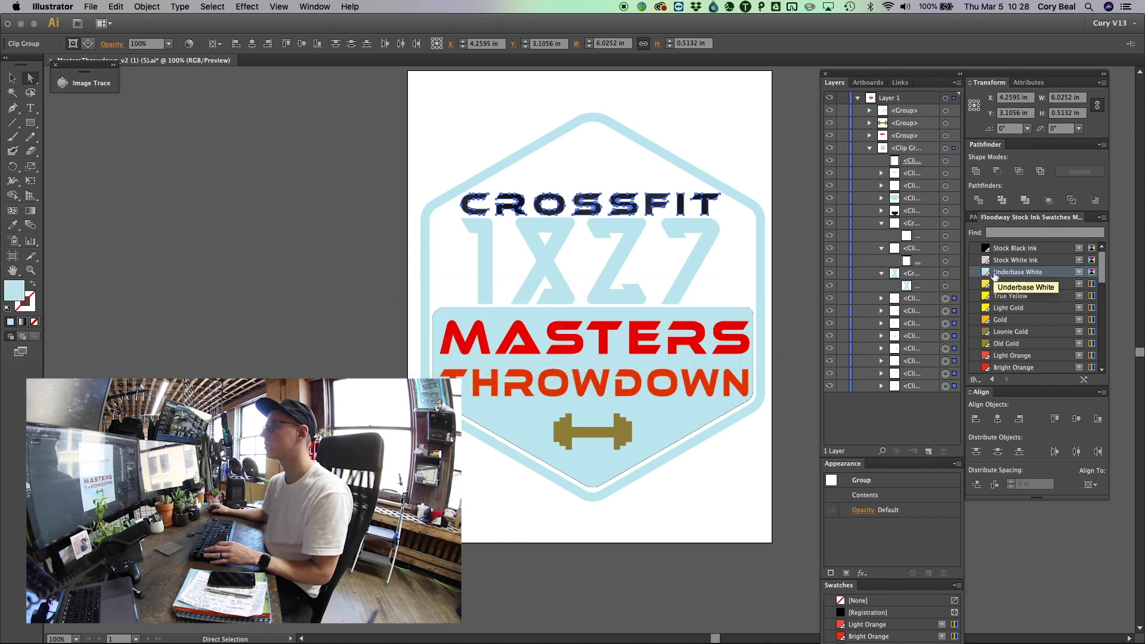
pyautogui.press('super+shift+bracketright')
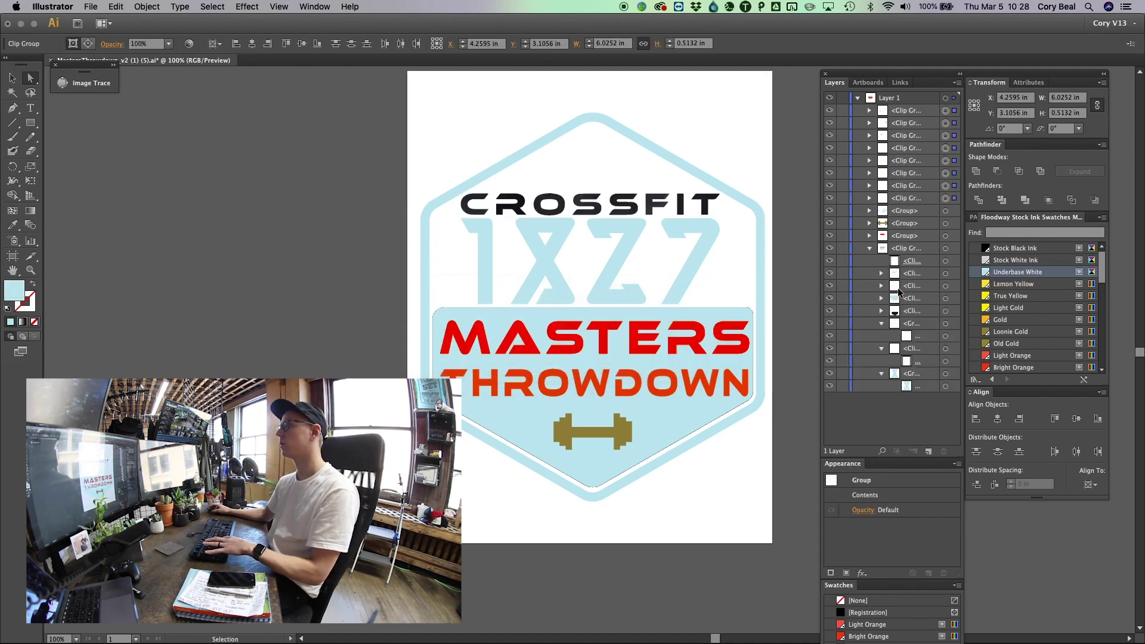
pyautogui.press('super+g')
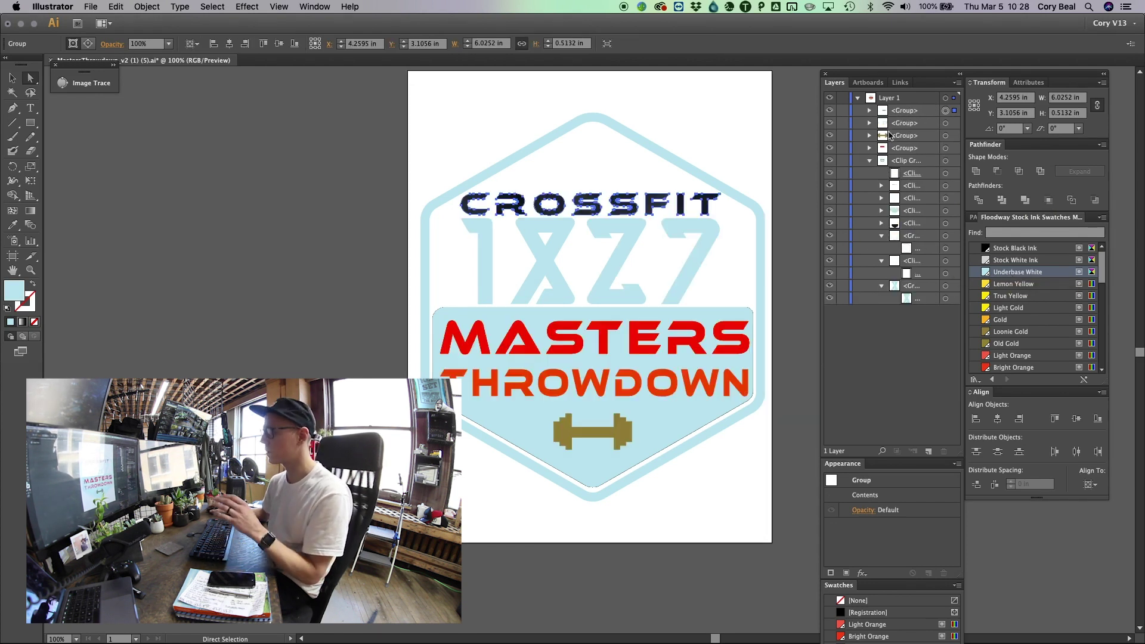
pyautogui.click(1025, 199)
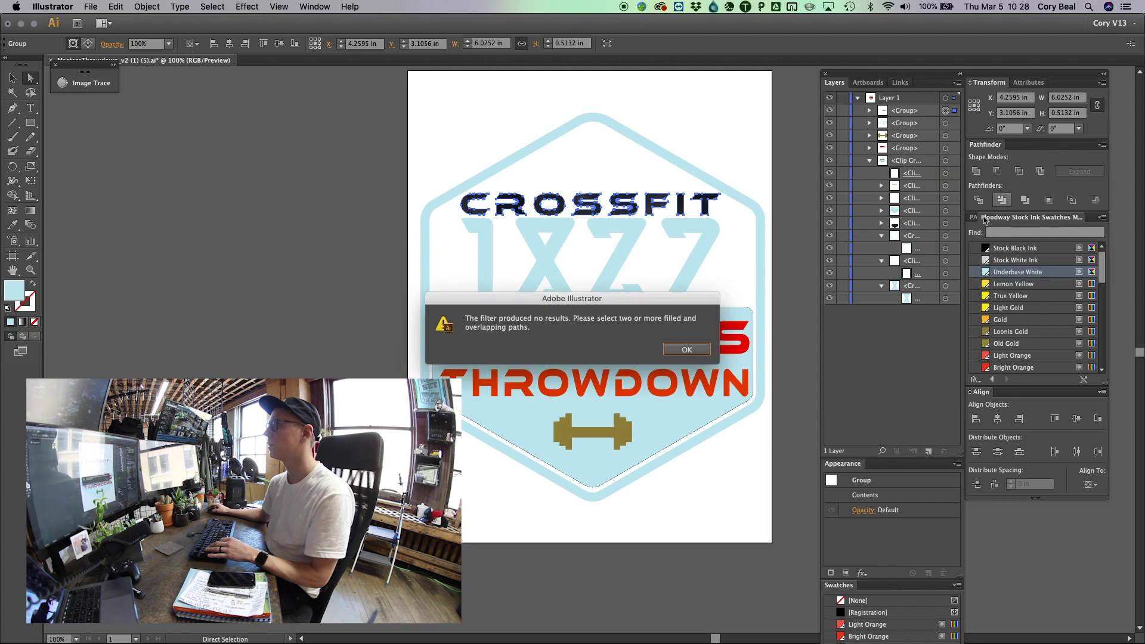
pyautogui.click(686, 350)
pyautogui.click(147, 7)
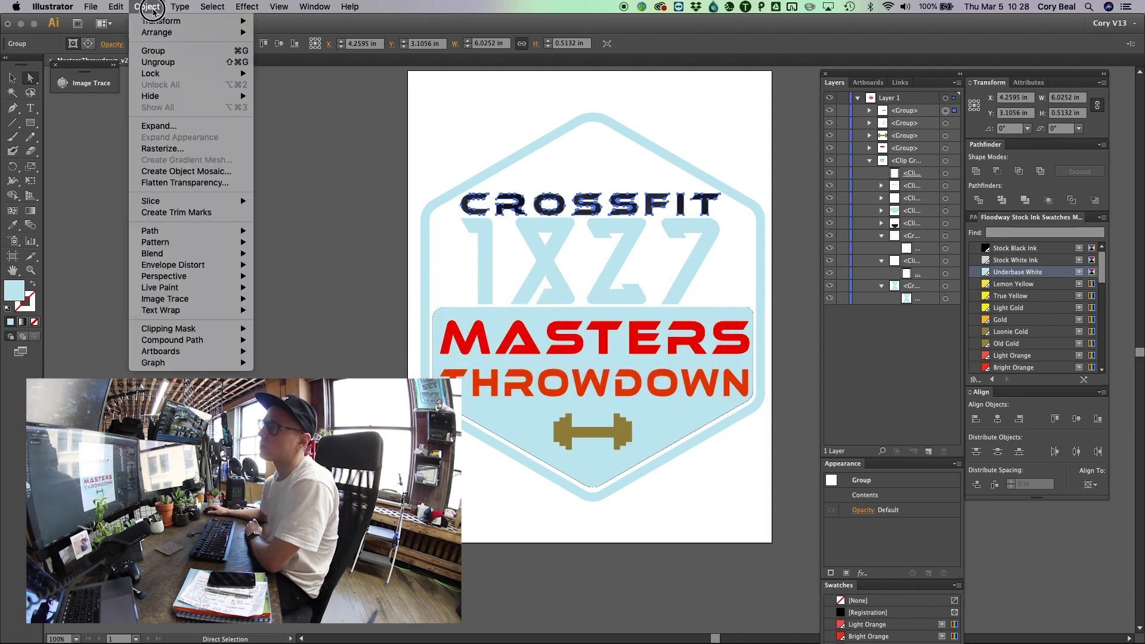
pyautogui.press('Escape')
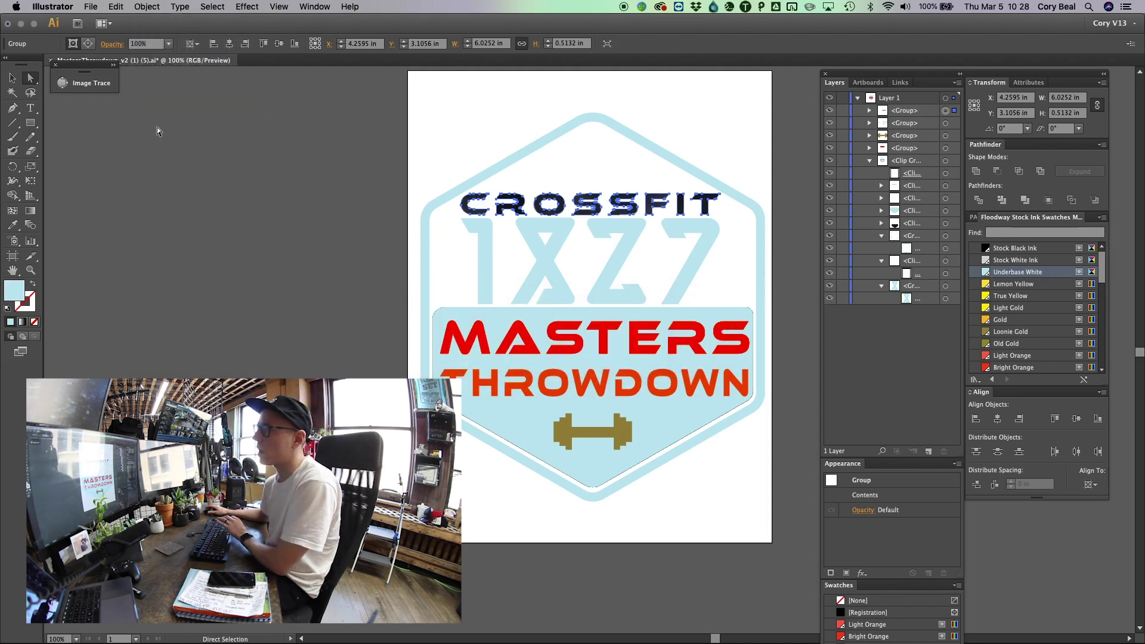
# Expand the CROSSFIT group and each letter's clip group in the Layers panel.
pyautogui.click(868, 111)
pyautogui.click(945, 123)
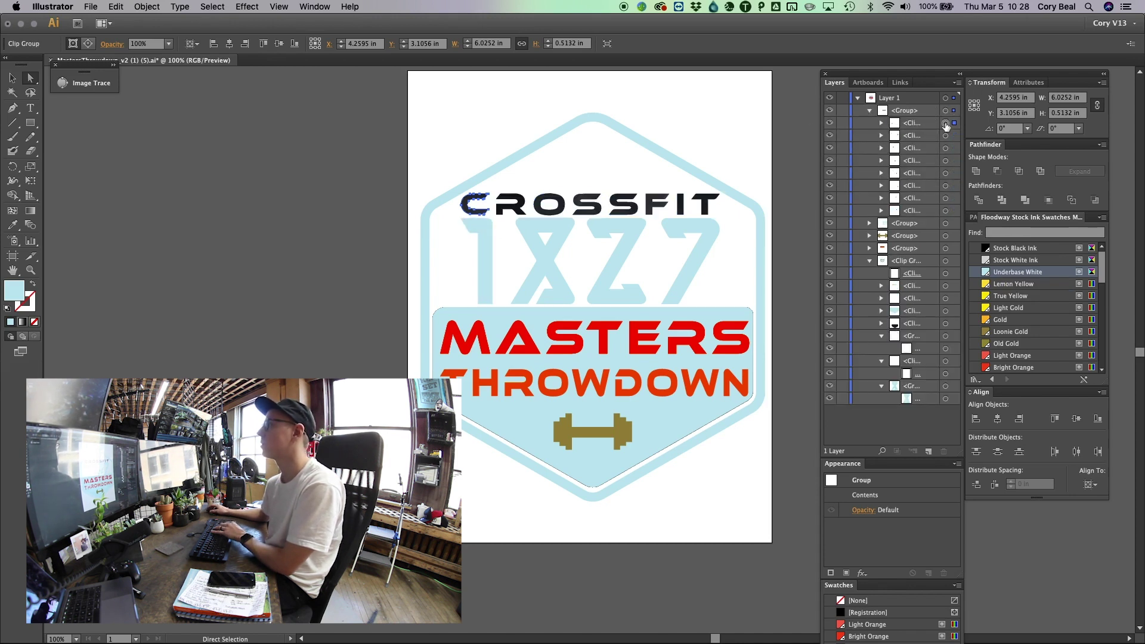
pyautogui.click(1035, 199)
pyautogui.press('Return')
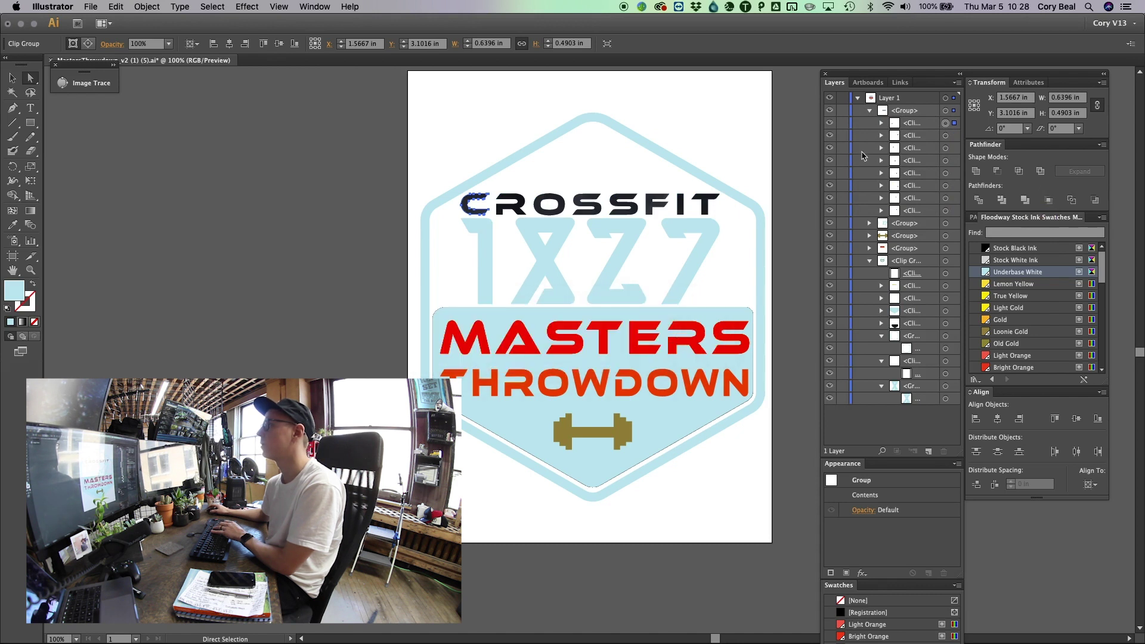
pyautogui.click(882, 124)
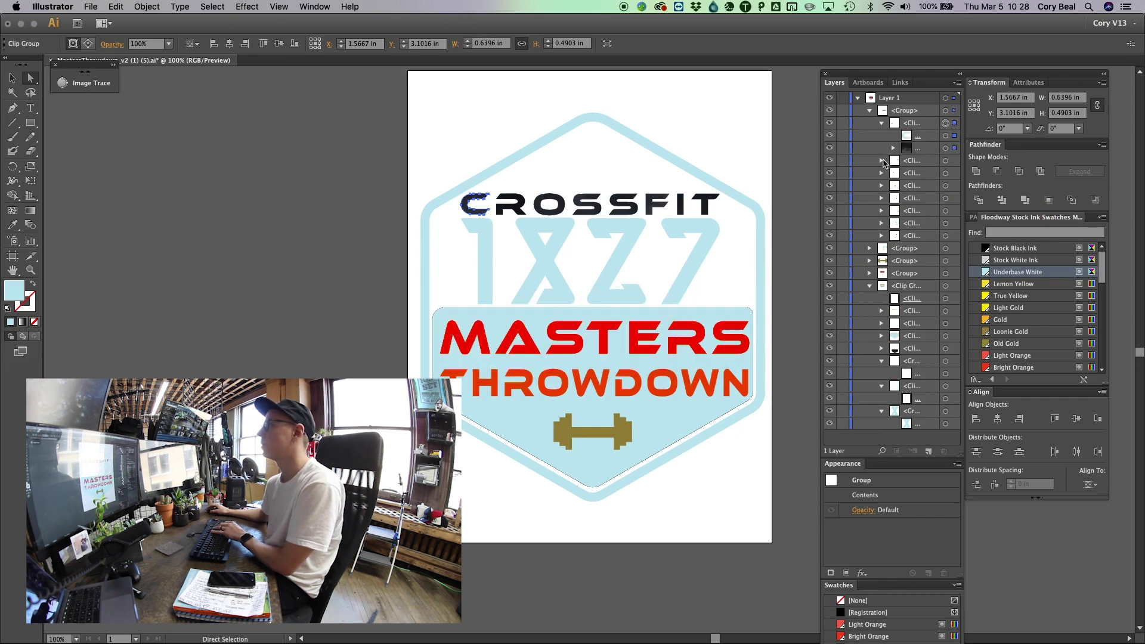
pyautogui.click(882, 160)
pyautogui.click(882, 200)
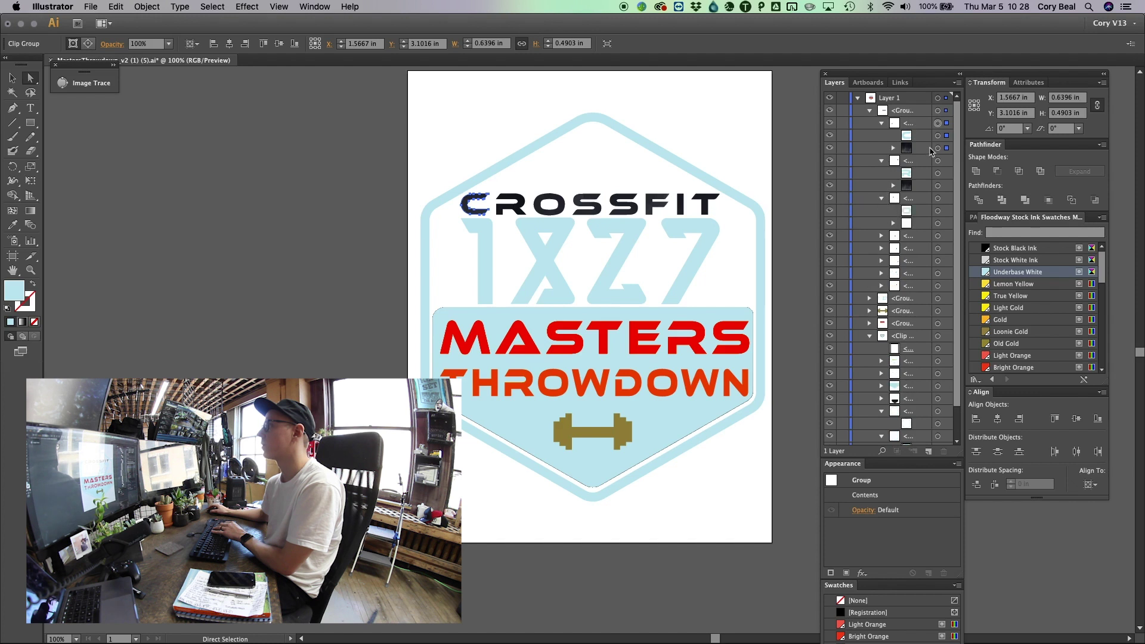
pyautogui.click(937, 147)
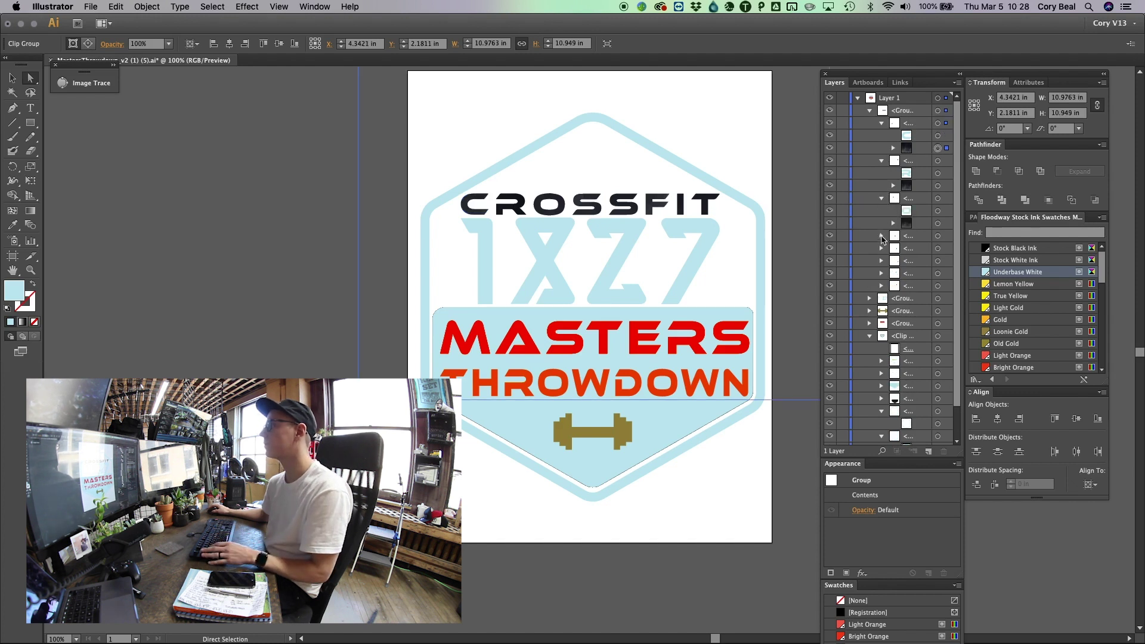
pyautogui.click(881, 235)
pyautogui.click(881, 273)
pyautogui.click(881, 310)
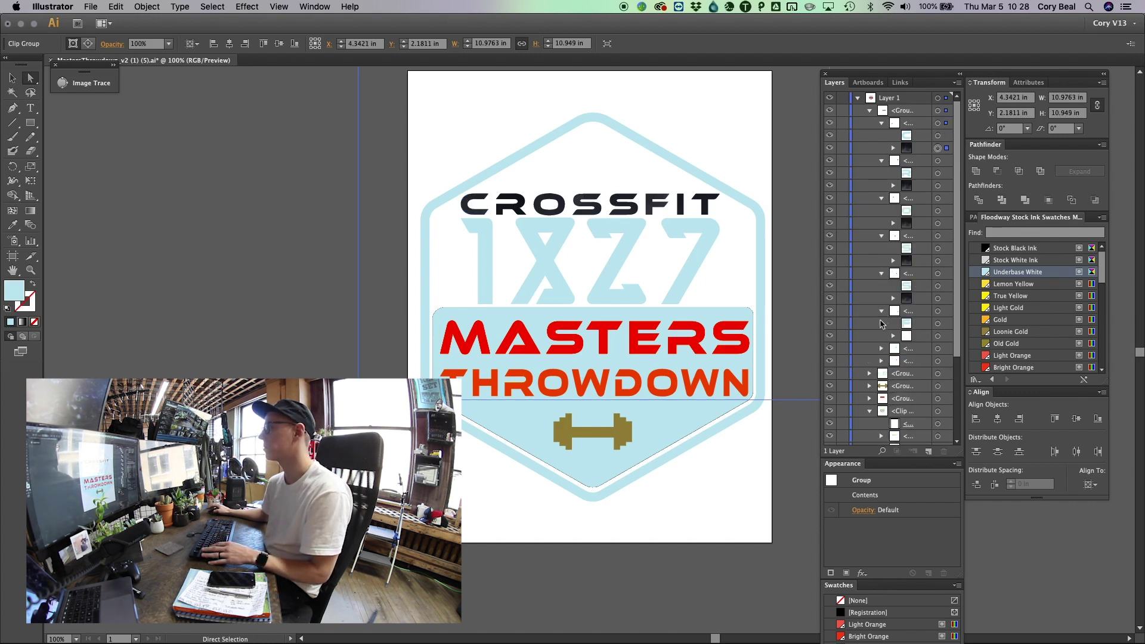
pyautogui.click(882, 349)
pyautogui.click(882, 387)
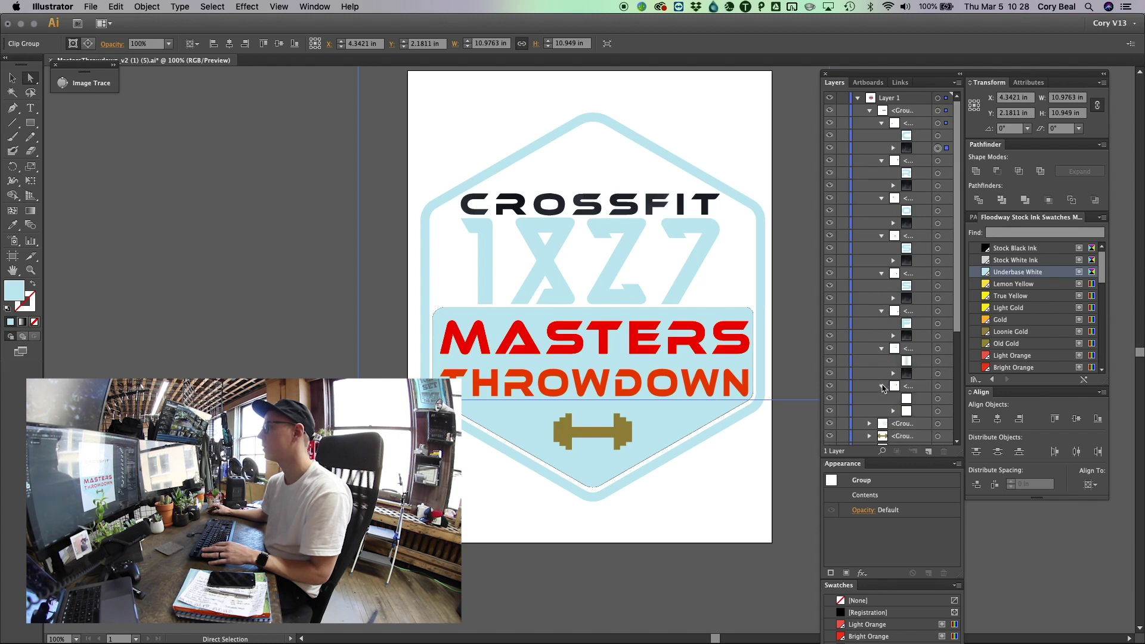
# Delete the dark image sublayers inside the CROSSFIT letters.
pyautogui.click(938, 373)
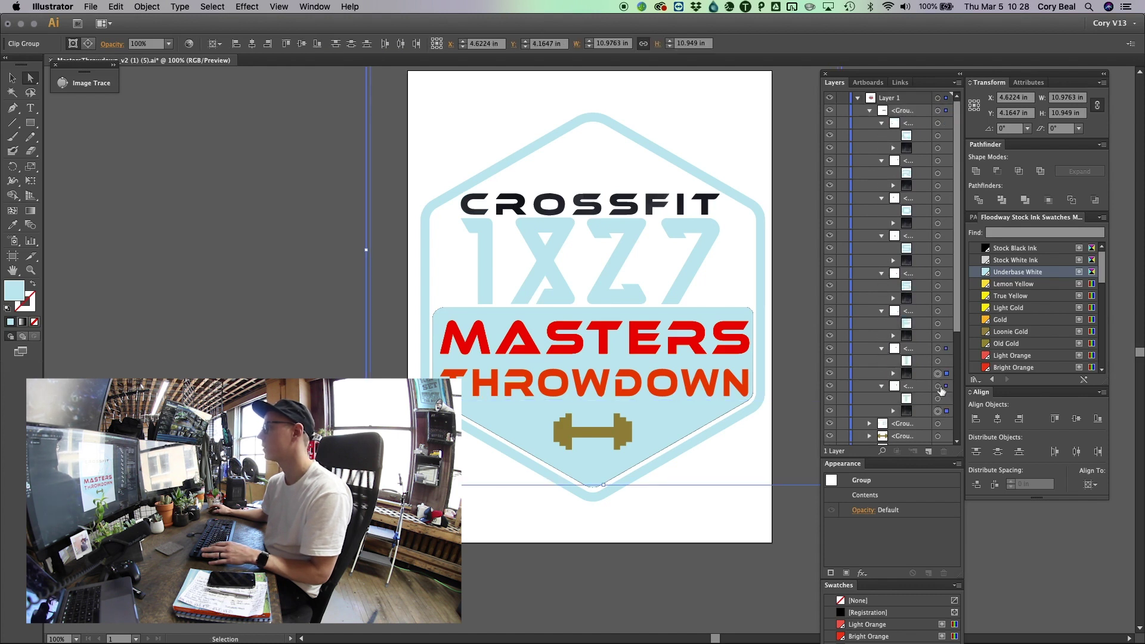
pyautogui.keyDown('shift'); pyautogui.click(938, 336); pyautogui.keyUp('shift')
pyautogui.keyDown('shift'); pyautogui.click(938, 298); pyautogui.keyUp('shift')
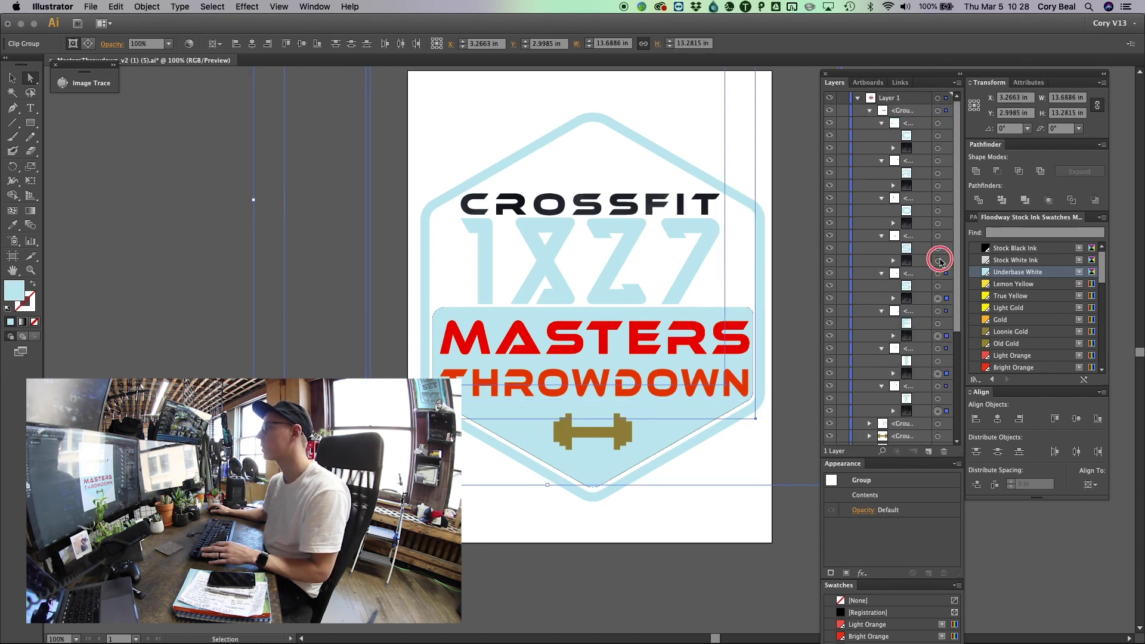
pyautogui.keyDown('shift'); pyautogui.click(938, 261); pyautogui.keyUp('shift')
pyautogui.keyDown('shift'); pyautogui.click(938, 222); pyautogui.keyUp('shift')
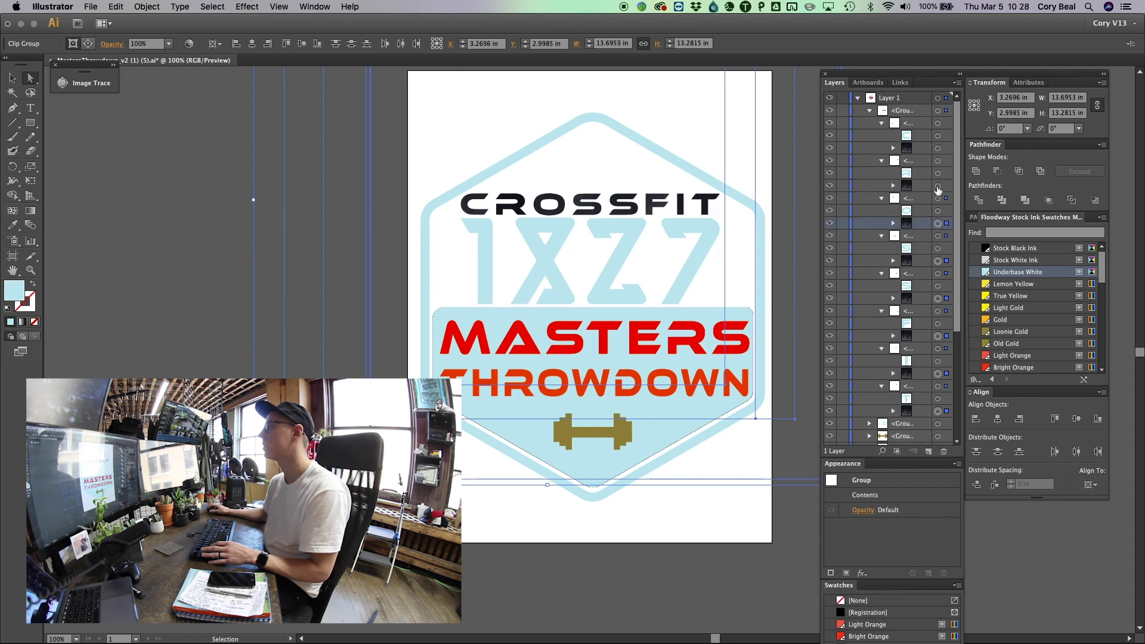
pyautogui.press('Delete')
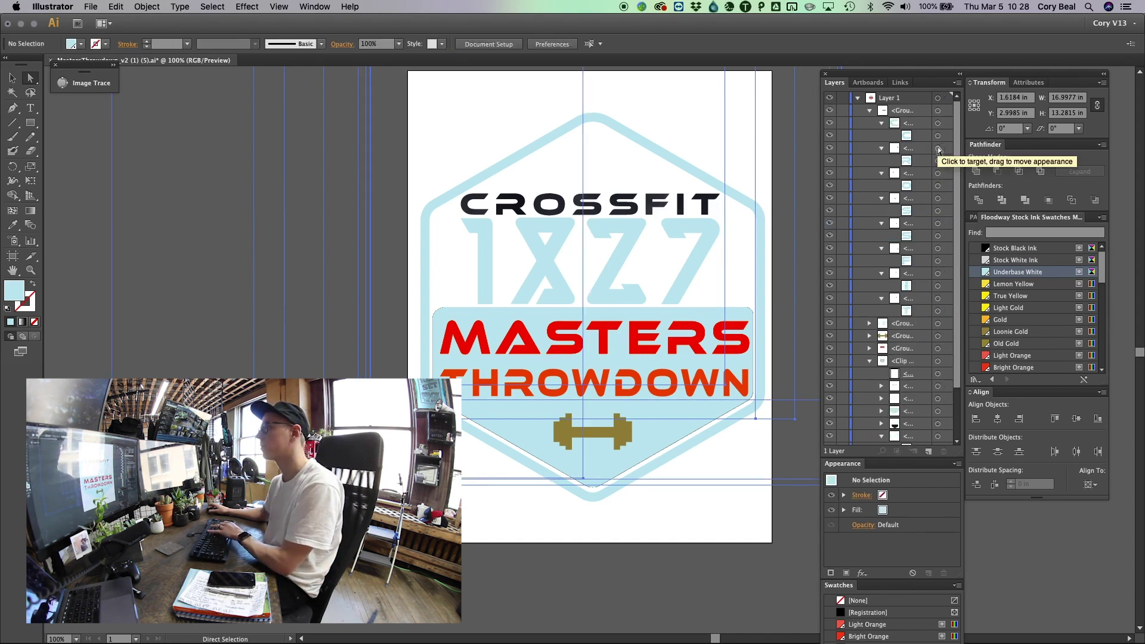
# Select the CROSSFIT group, deselect, then select all the artwork.
pyautogui.click(938, 111)
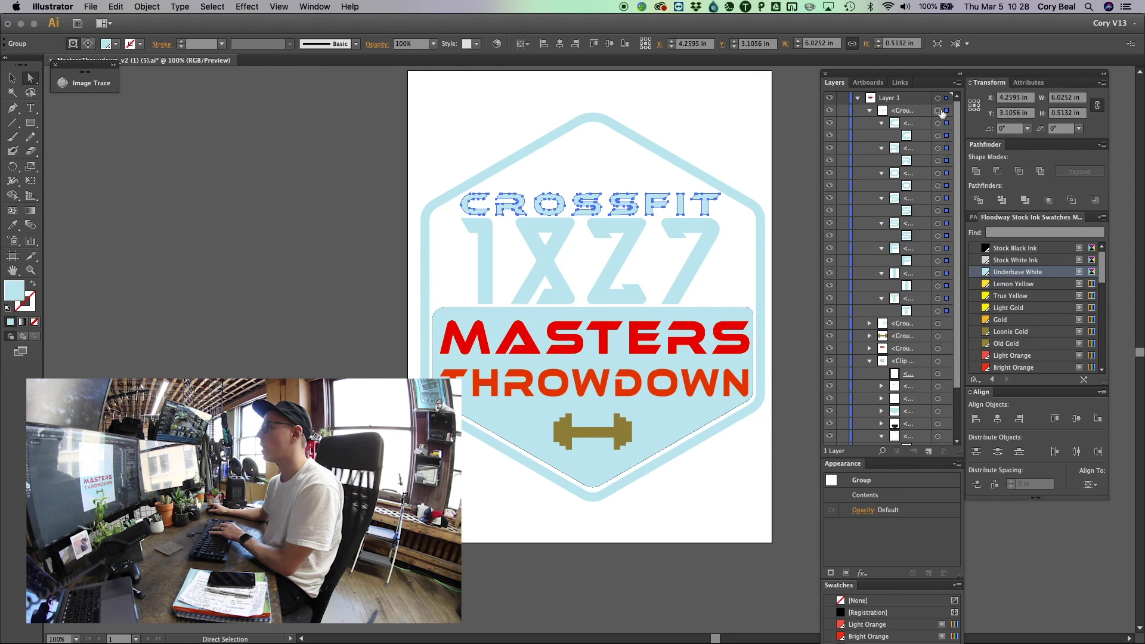
pyautogui.click(353, 278)
pyautogui.hotkey('ctrl', 'a')
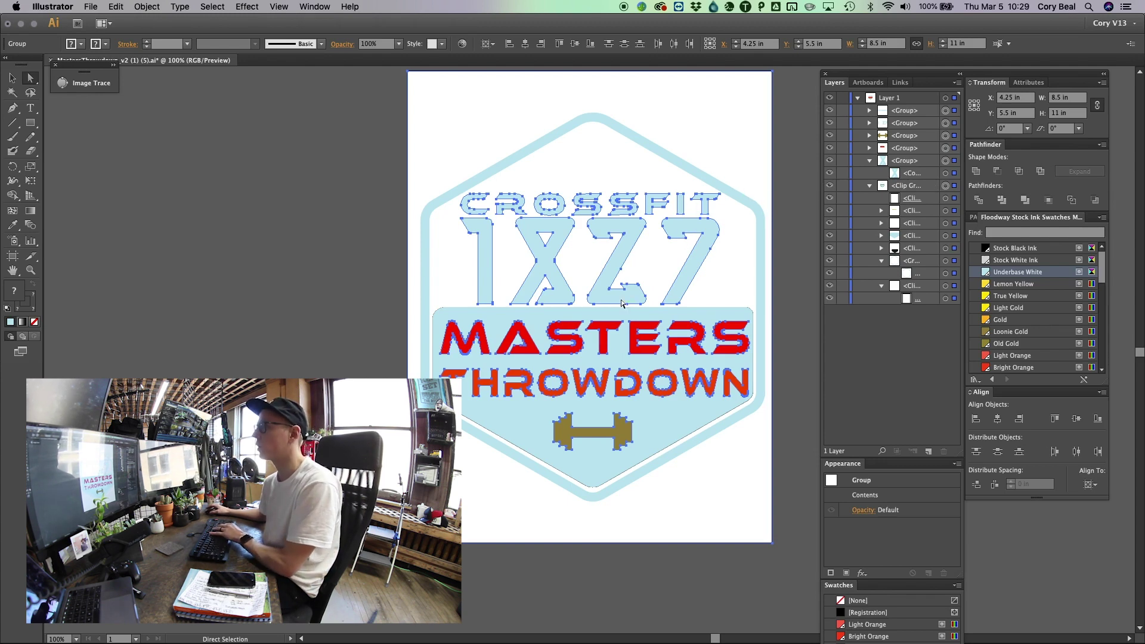
# Drag the hexagon outline compound path out of its clip group in Layers.
pyautogui.moveTo(944, 238); pyautogui.dragTo(919, 180)
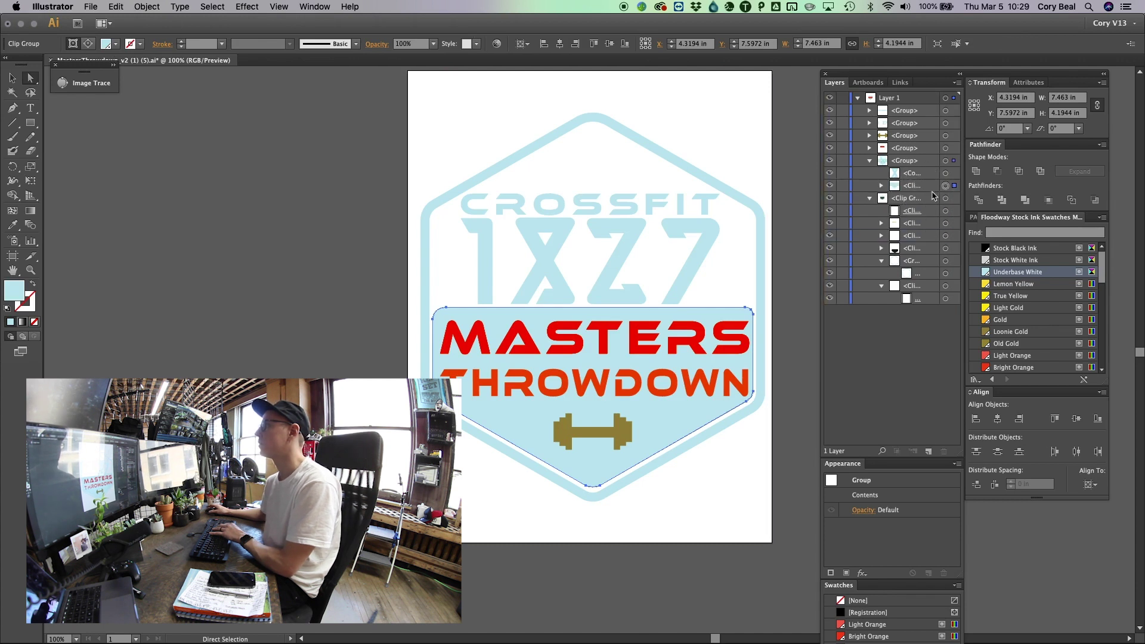
pyautogui.click(946, 199)
pyautogui.press('Delete')
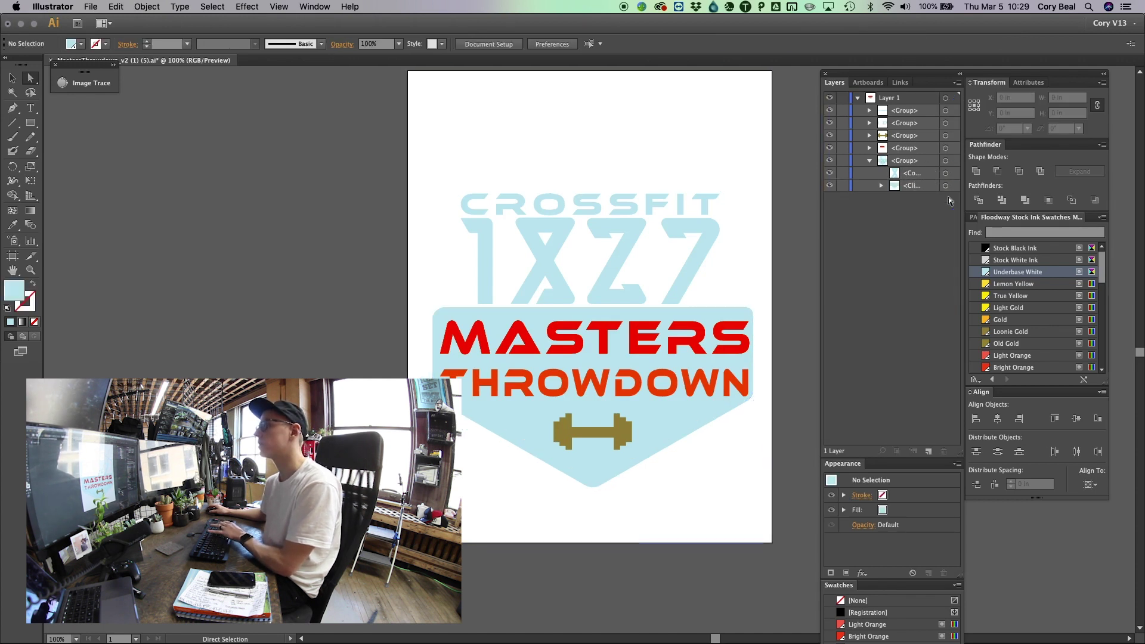
pyautogui.press('super+z')
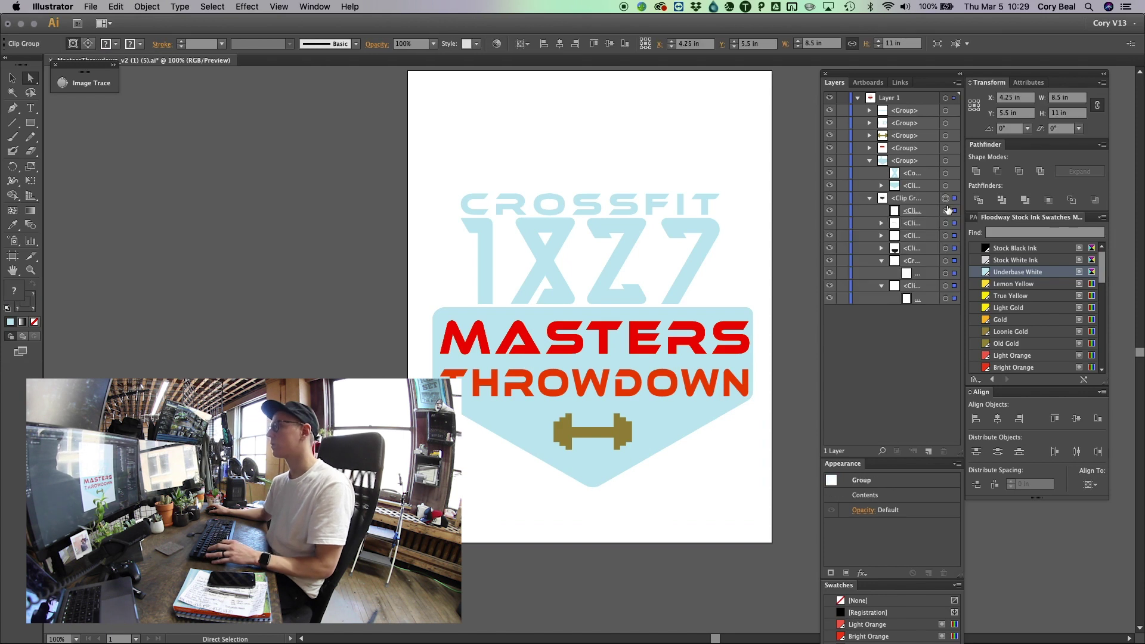
pyautogui.click(945, 260)
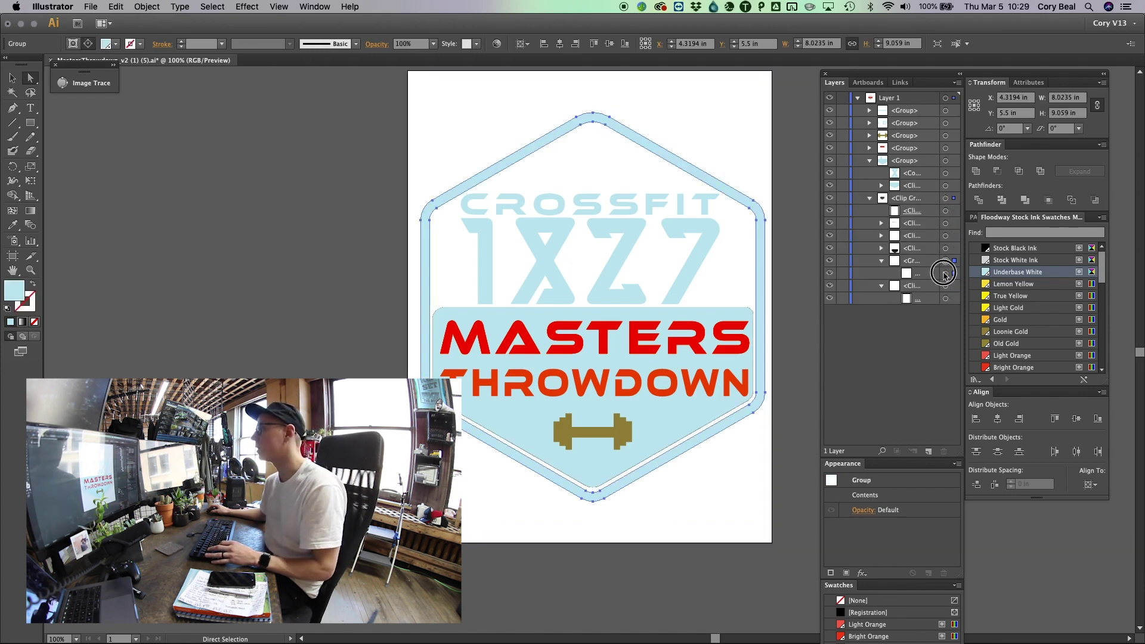
pyautogui.click(945, 273)
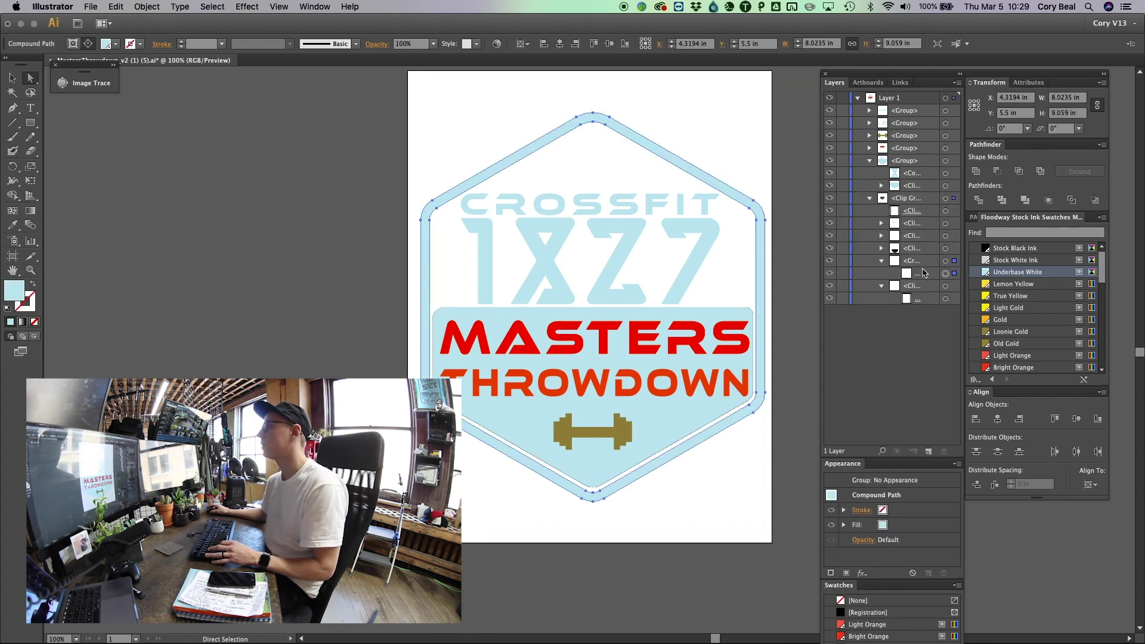
pyautogui.moveTo(921, 274); pyautogui.dragTo(914, 185)
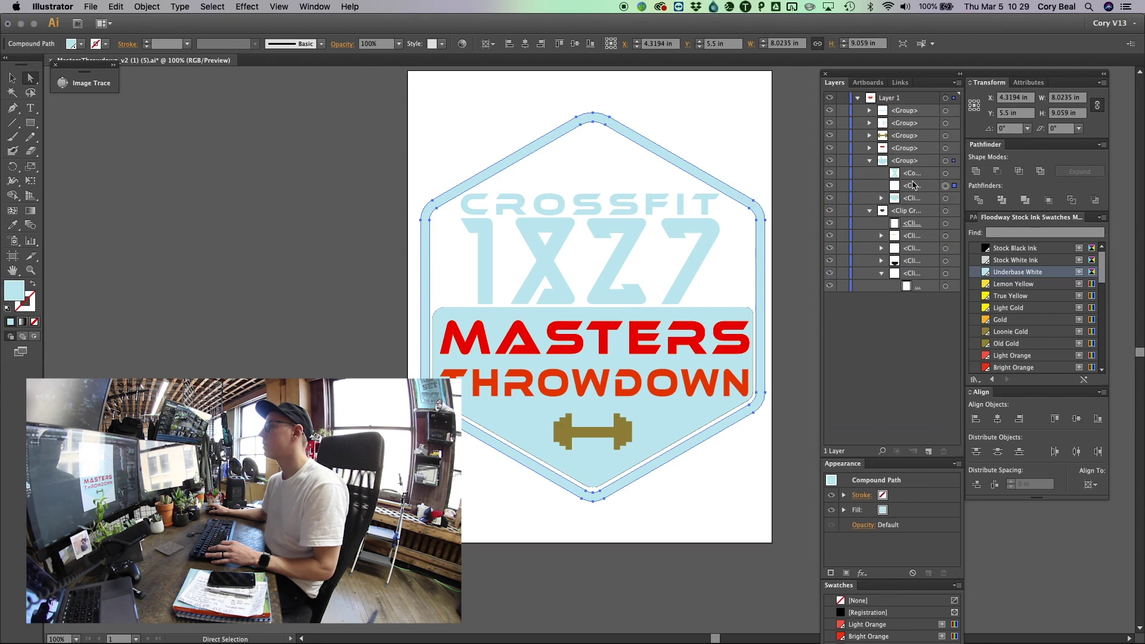
# Delete the leftover clip group, then select all and apply Pathfinder Merge.
pyautogui.click(945, 211)
pyautogui.press('Delete')
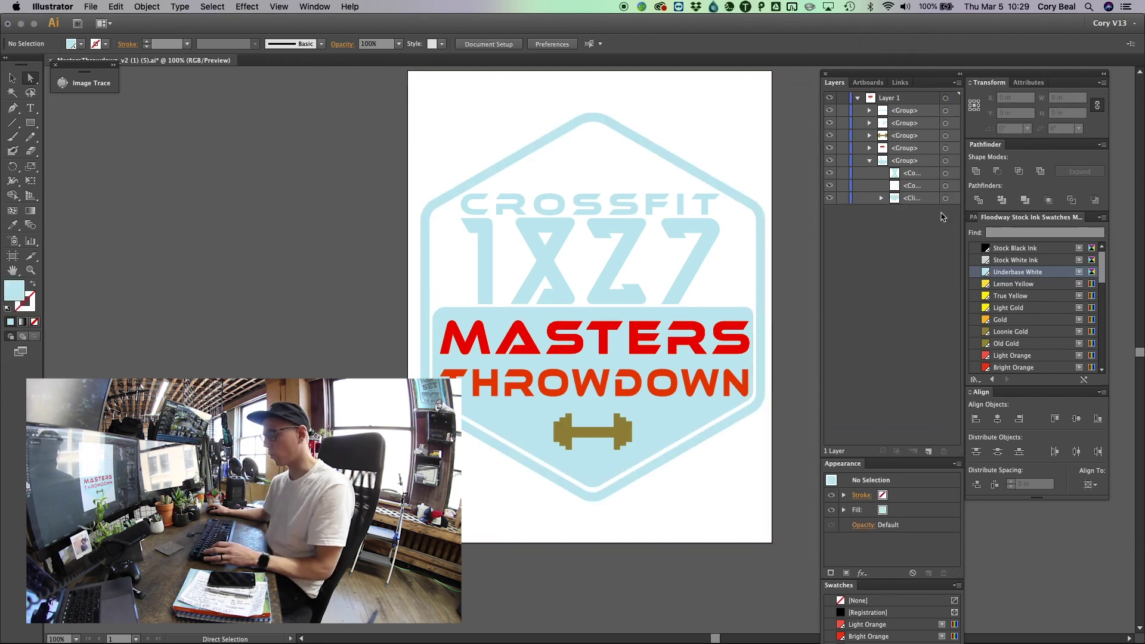
pyautogui.press('super+a')
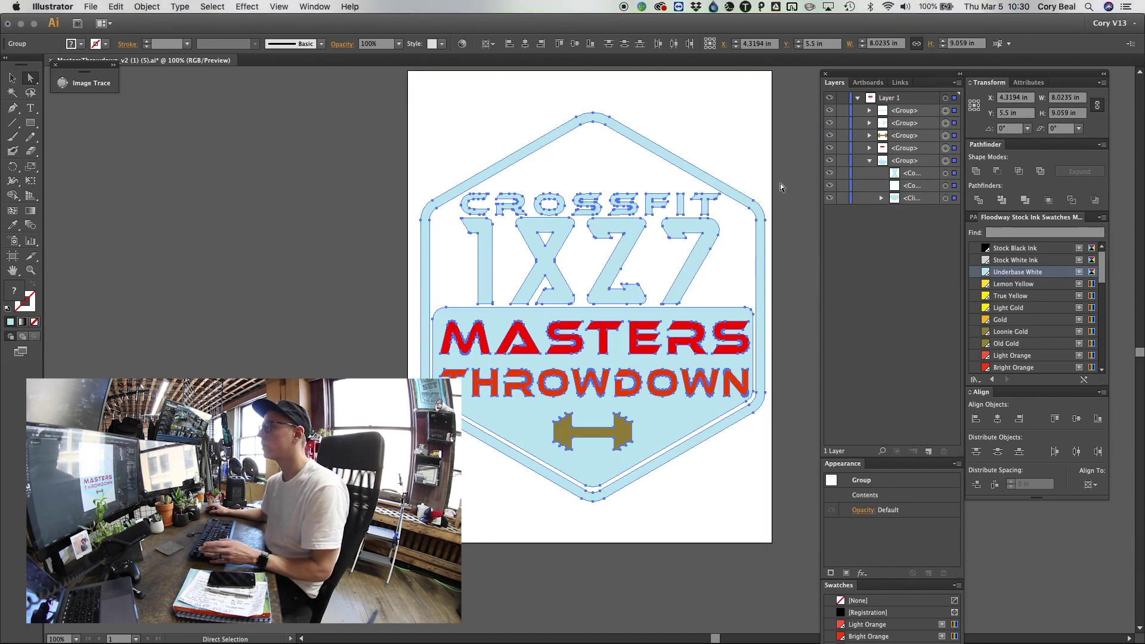
pyautogui.click(1026, 200)
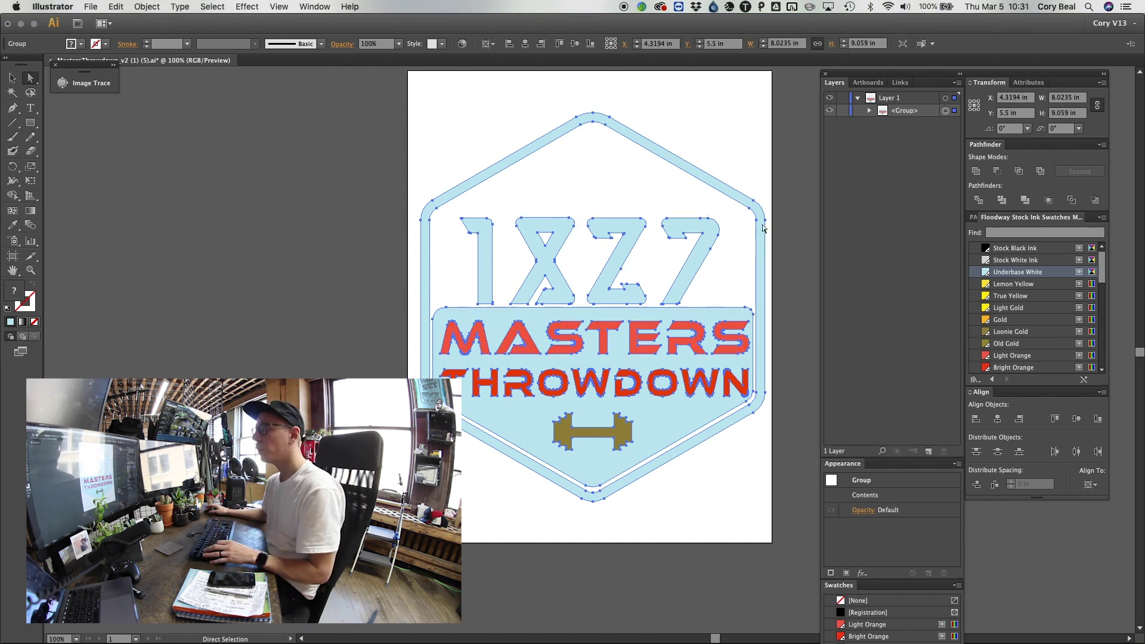
# Undo the merge to restore CROSSFIT and select its C, R and S letter paths.
pyautogui.press('super+z')
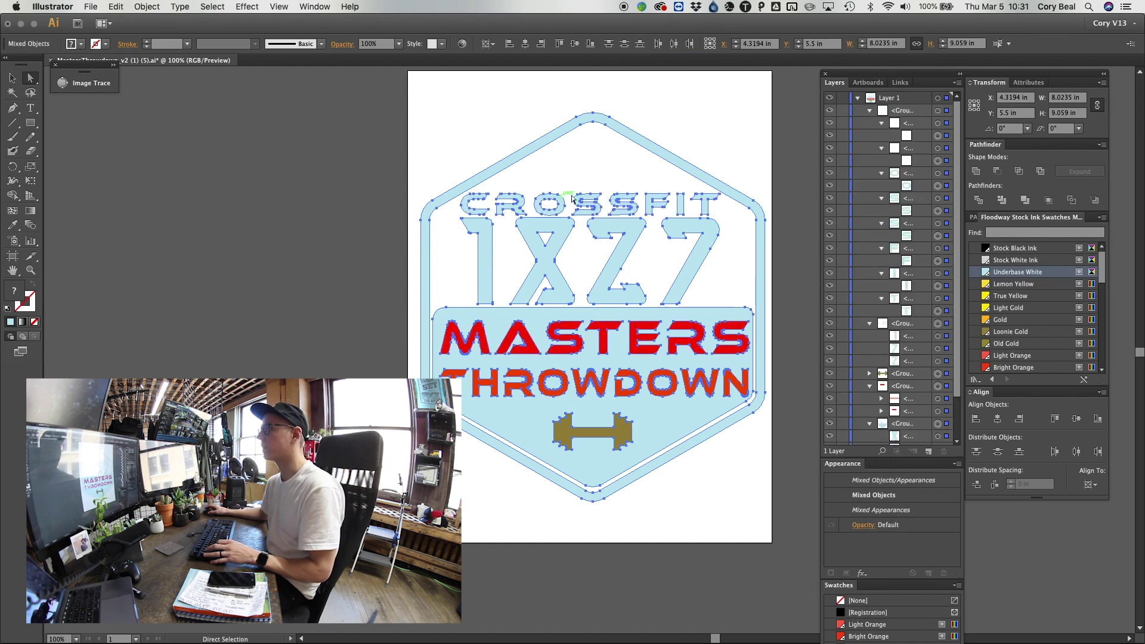
pyautogui.click(870, 112)
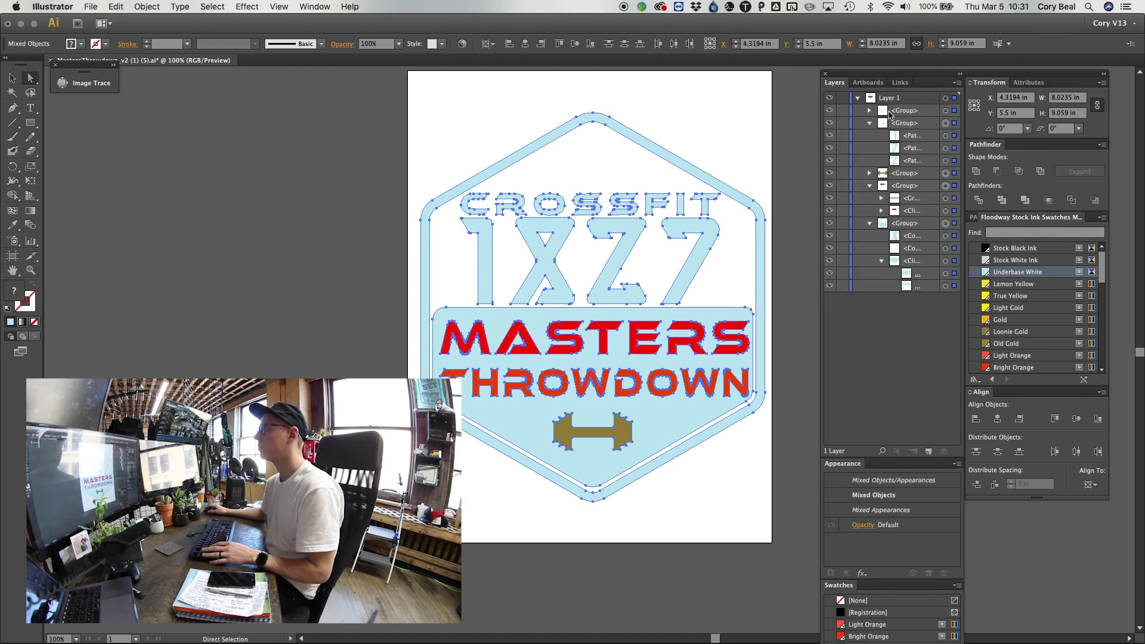
pyautogui.click(869, 111)
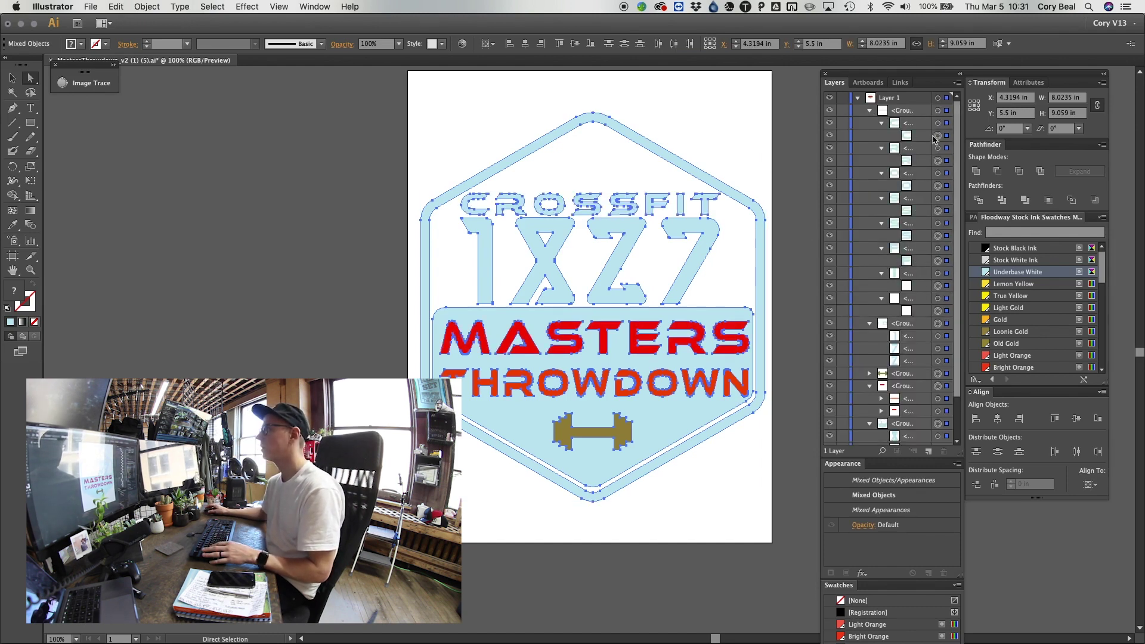
pyautogui.click(937, 135)
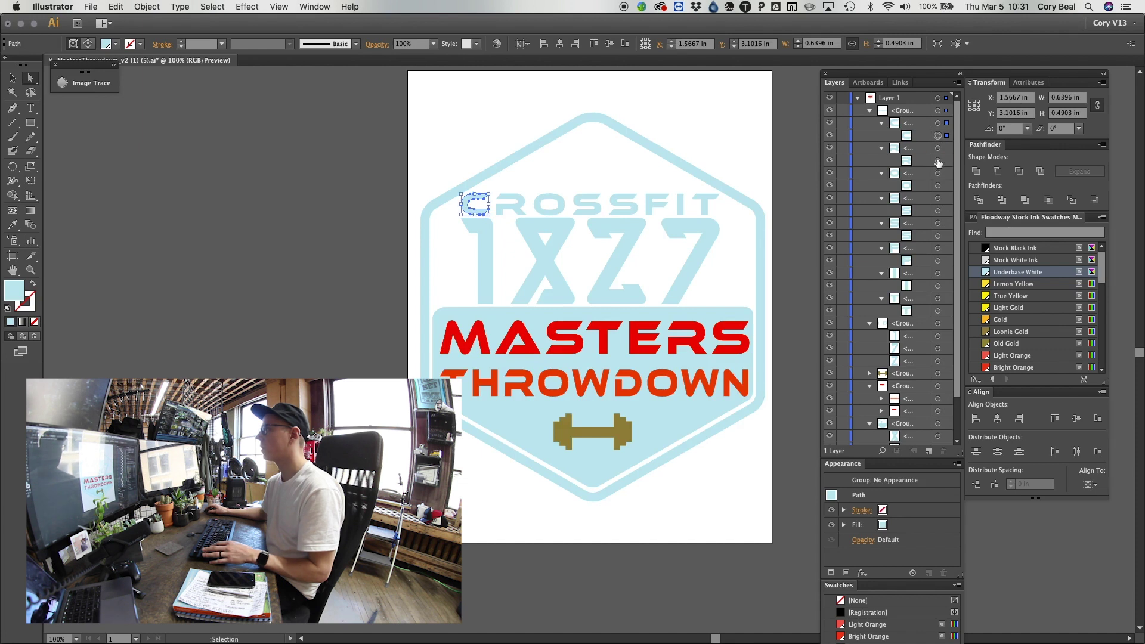
pyautogui.keyDown('shift'); pyautogui.click(937, 160); pyautogui.keyUp('shift')
pyautogui.keyDown('shift'); pyautogui.click(938, 210); pyautogui.keyUp('shift')
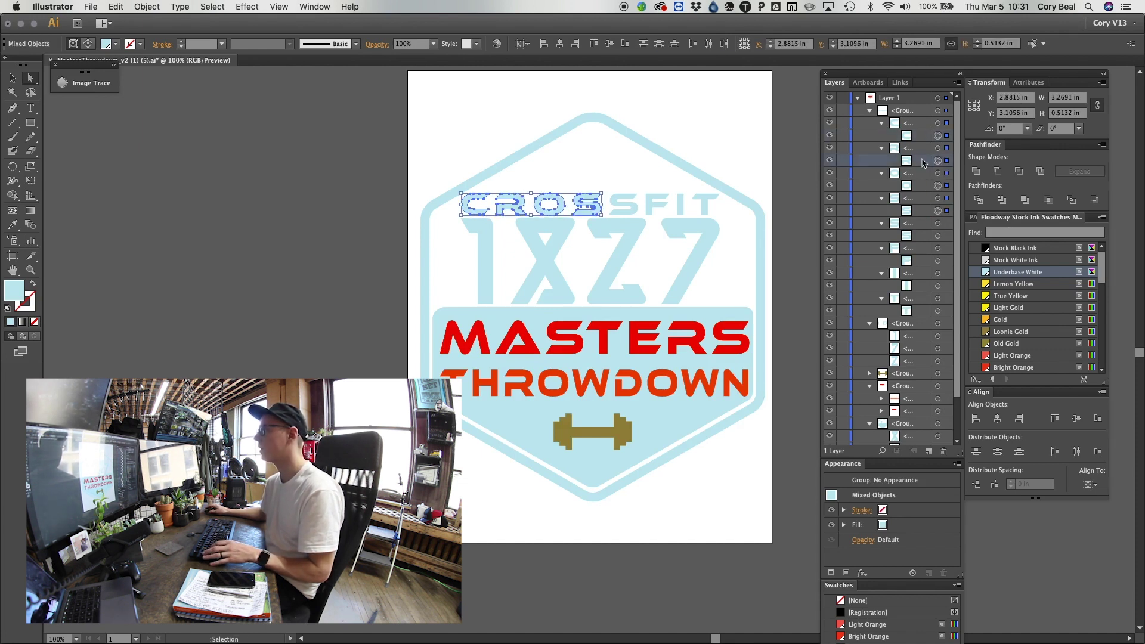
# Drag the CROSSFIT letter paths and clip groups into the bottom group, freeing paths from clips.
pyautogui.moveTo(918, 139); pyautogui.dragTo(911, 422)
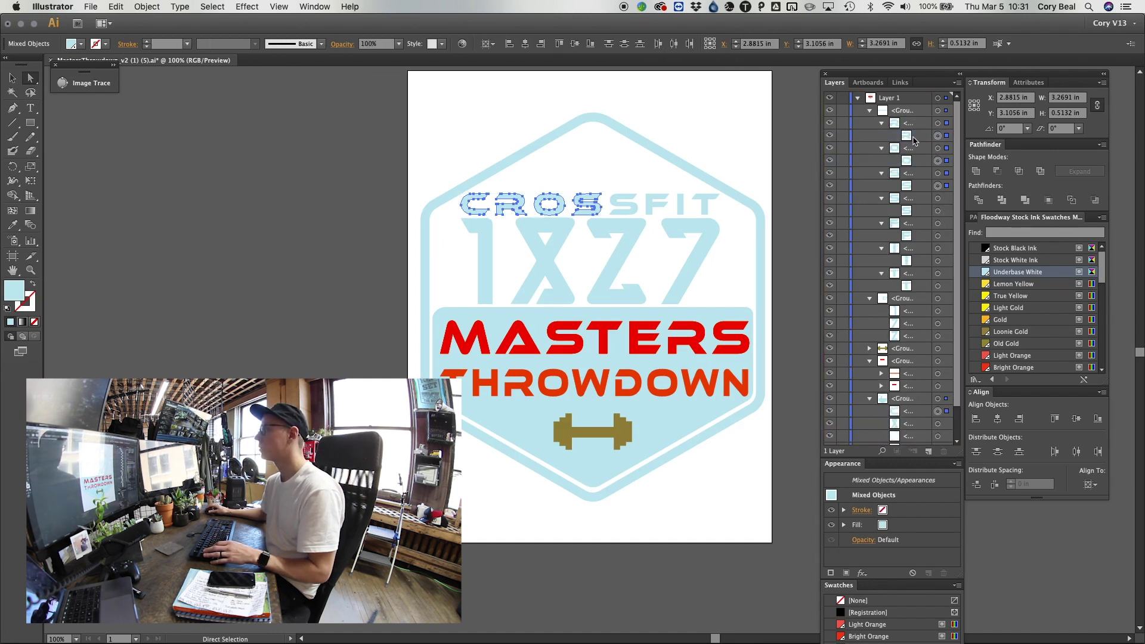
pyautogui.moveTo(914, 140); pyautogui.dragTo(895, 403)
pyautogui.moveTo(909, 161); pyautogui.dragTo(891, 418)
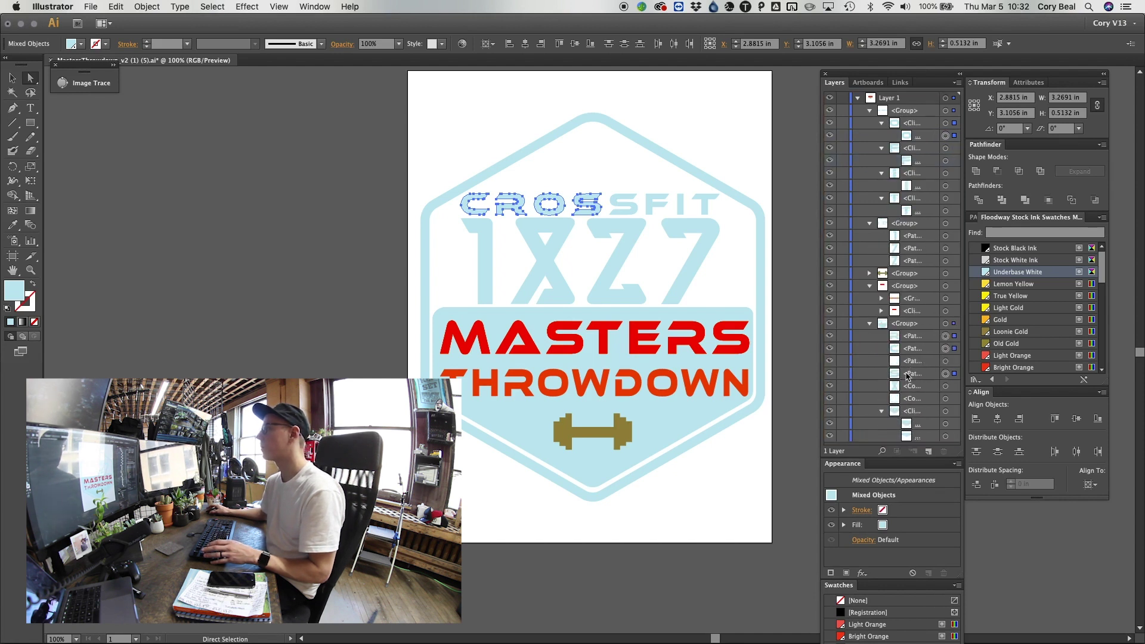
pyautogui.moveTo(919, 136); pyautogui.dragTo(897, 289)
pyautogui.moveTo(912, 156); pyautogui.dragTo(887, 276)
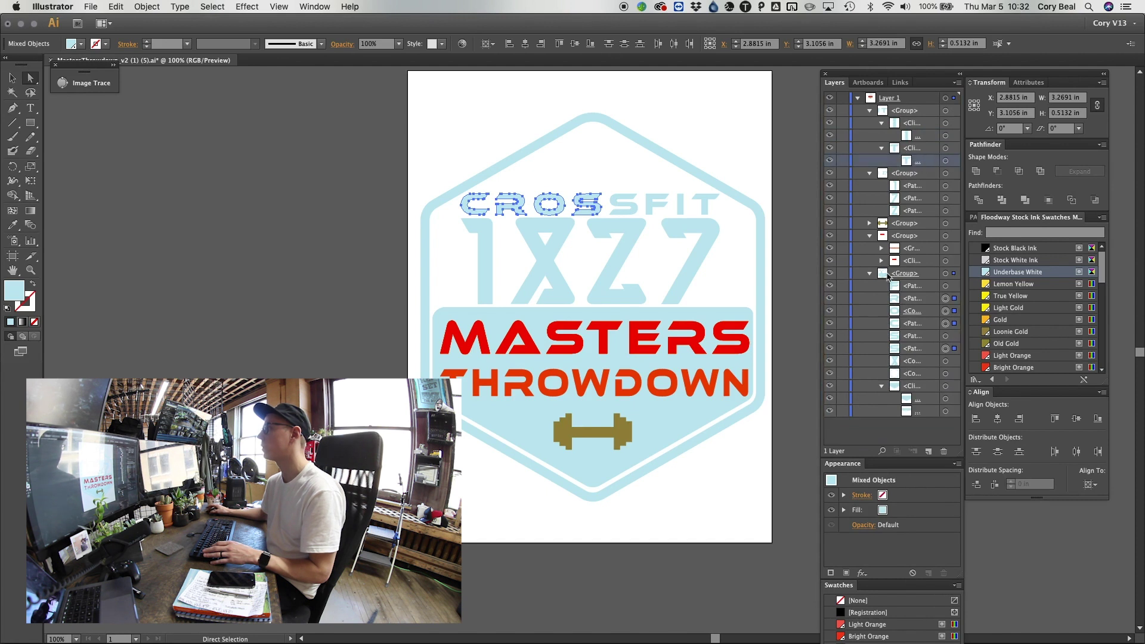
pyautogui.moveTo(910, 162); pyautogui.dragTo(902, 186)
# Pull the last path out of its clip group, then merge all artwork by colour.
pyautogui.moveTo(913, 137); pyautogui.dragTo(908, 171)
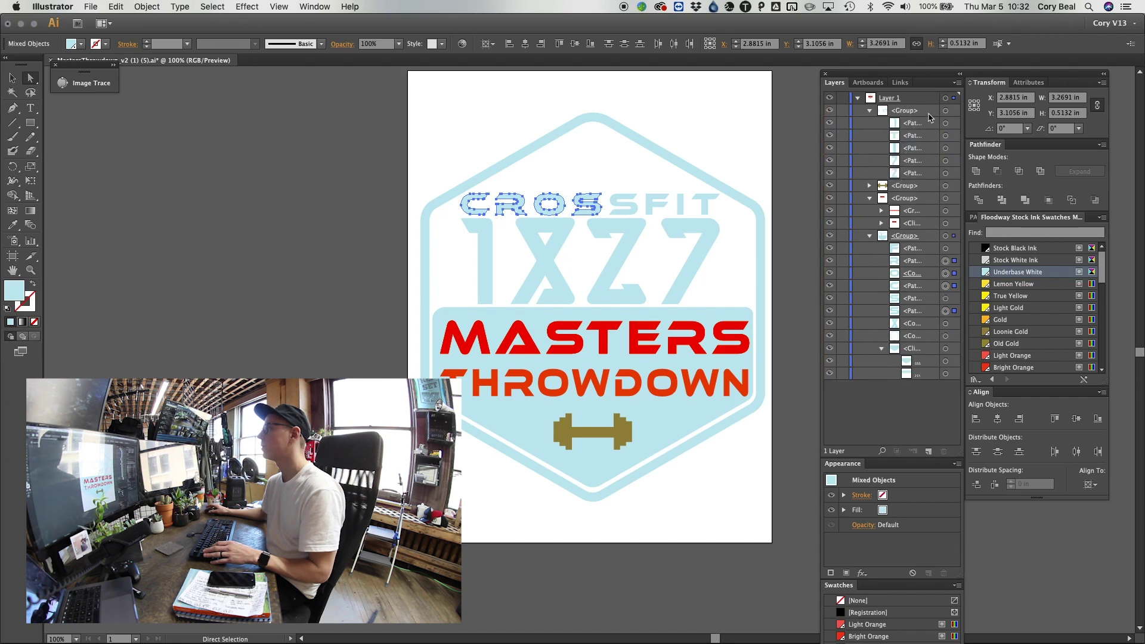
pyautogui.press('super+a')
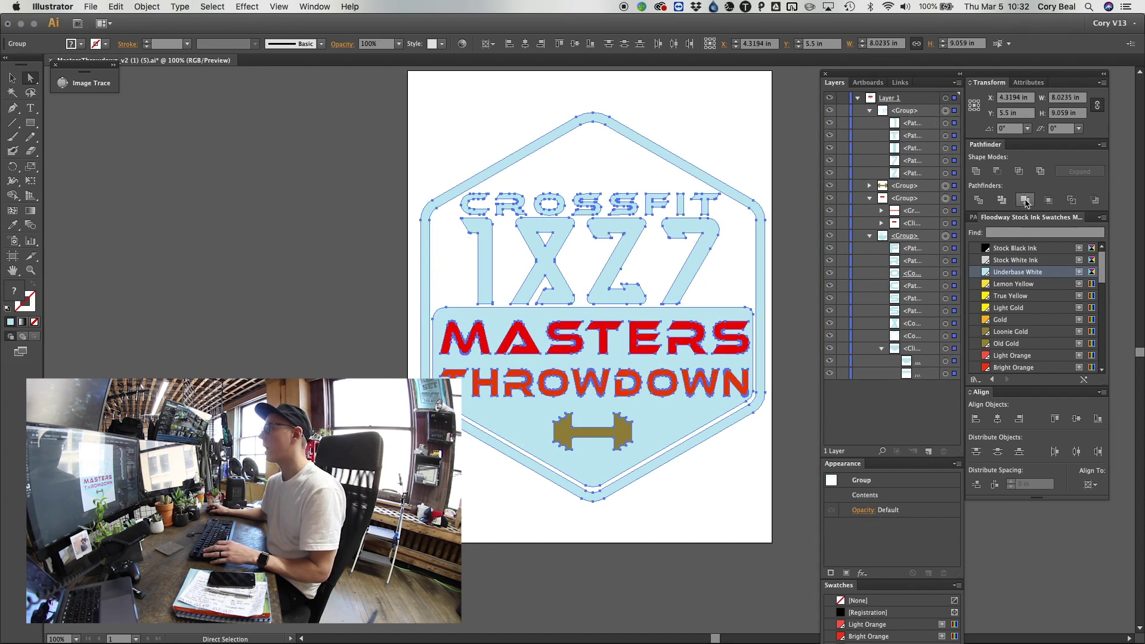
pyautogui.click(1025, 200)
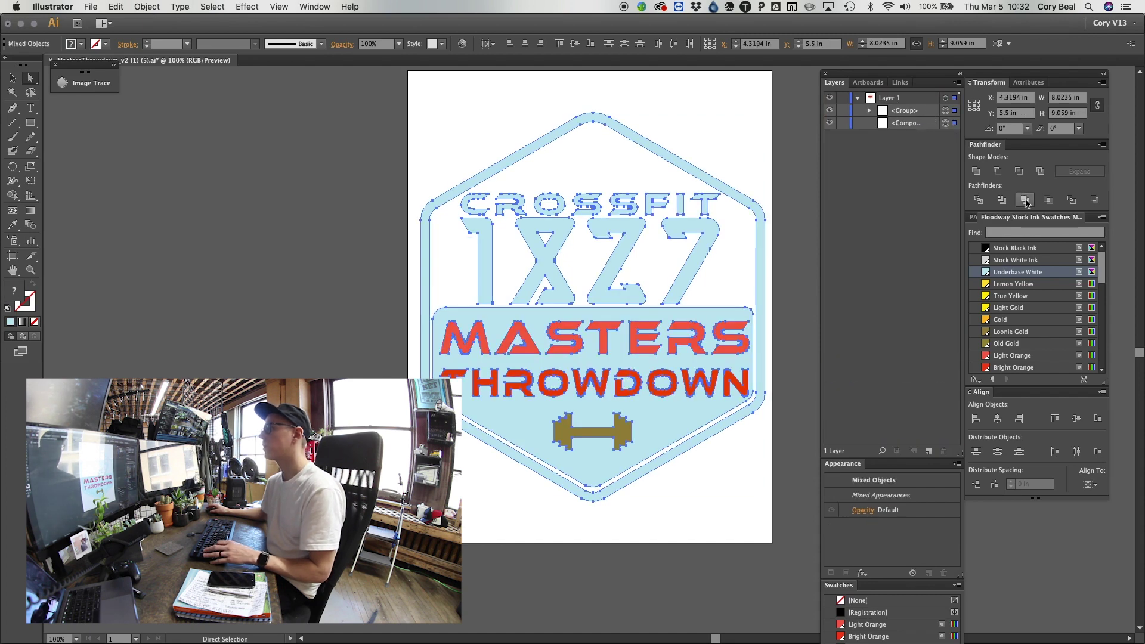
pyautogui.click(342, 256)
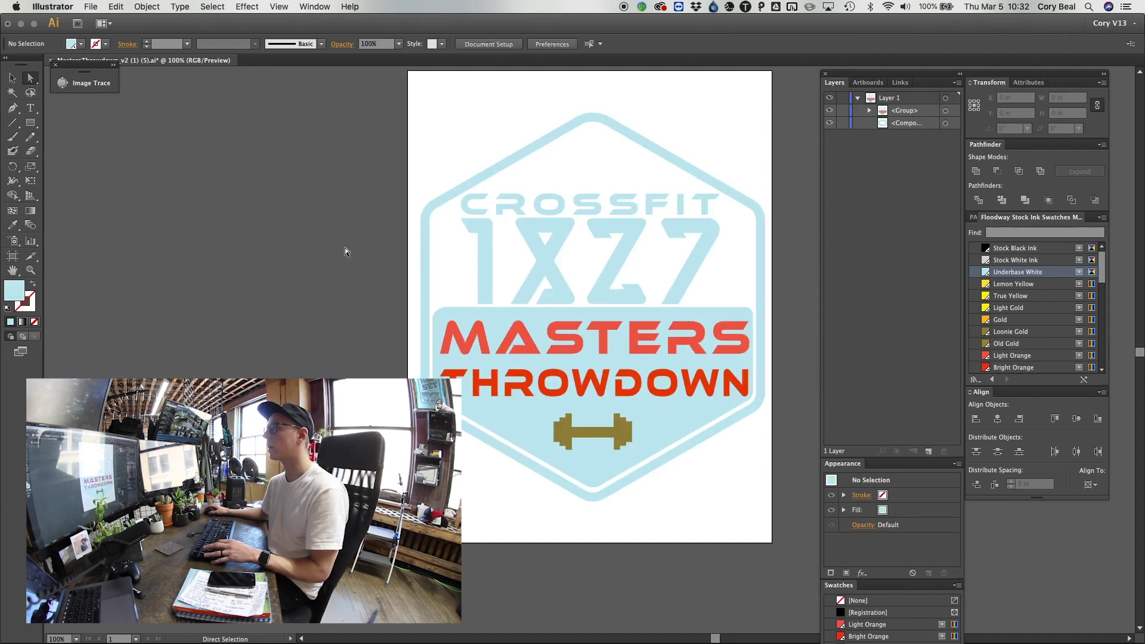
# Select all light-blue artwork via Select > Same > Fill Color; a trial delete is undone.
pyautogui.click(454, 200)
pyautogui.click(544, 265)
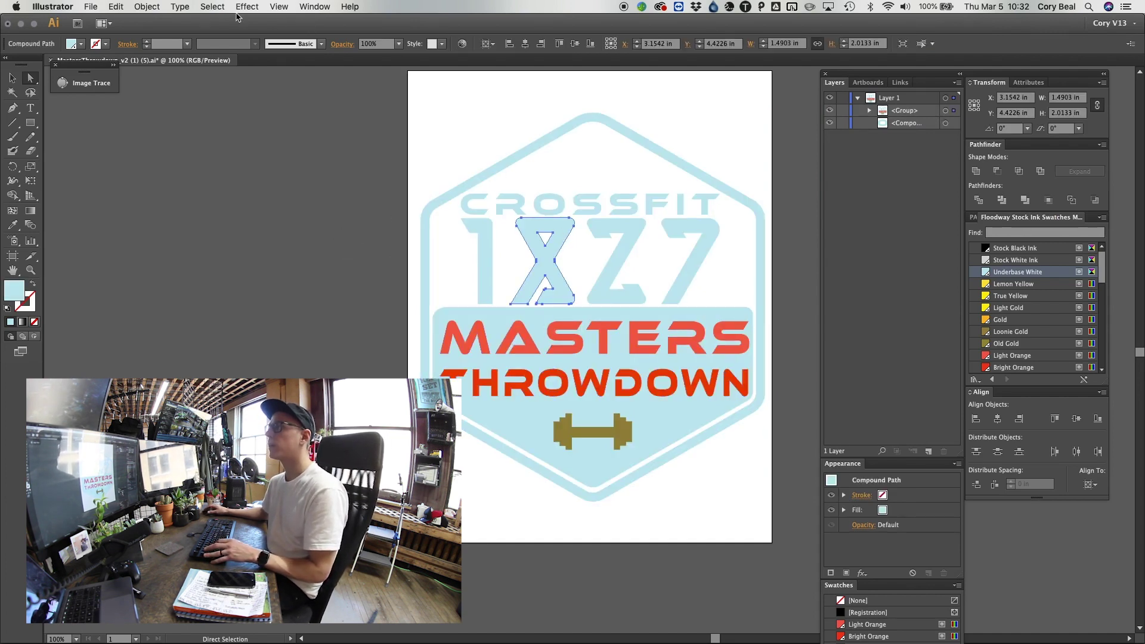
pyautogui.click(212, 7)
pyautogui.moveTo(247, 115)
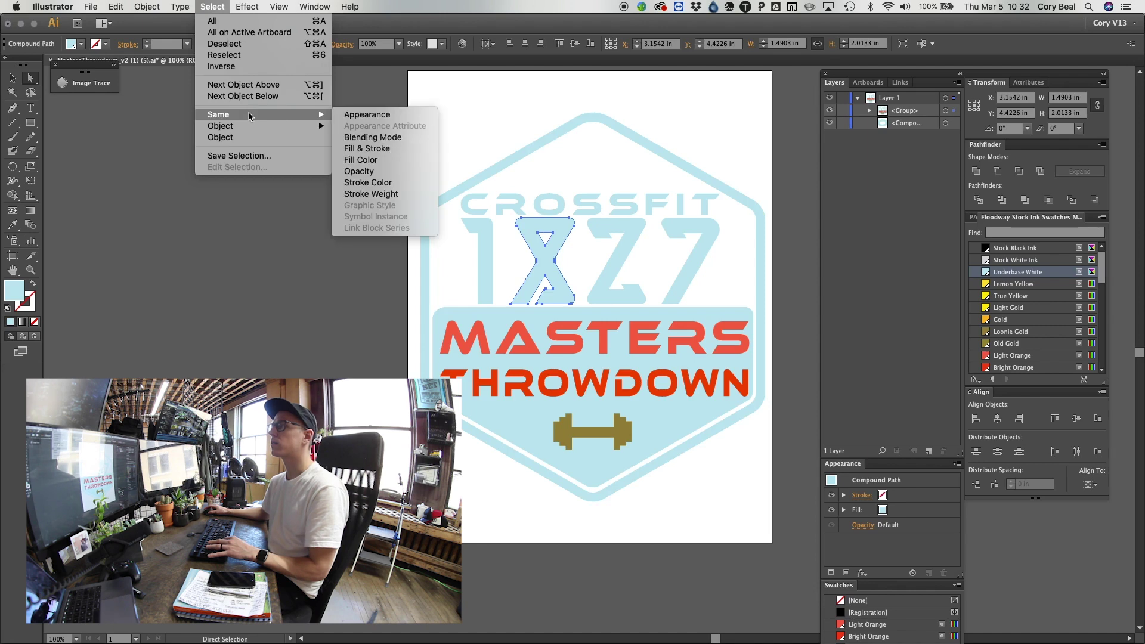
pyautogui.click(360, 161)
pyautogui.press('Delete')
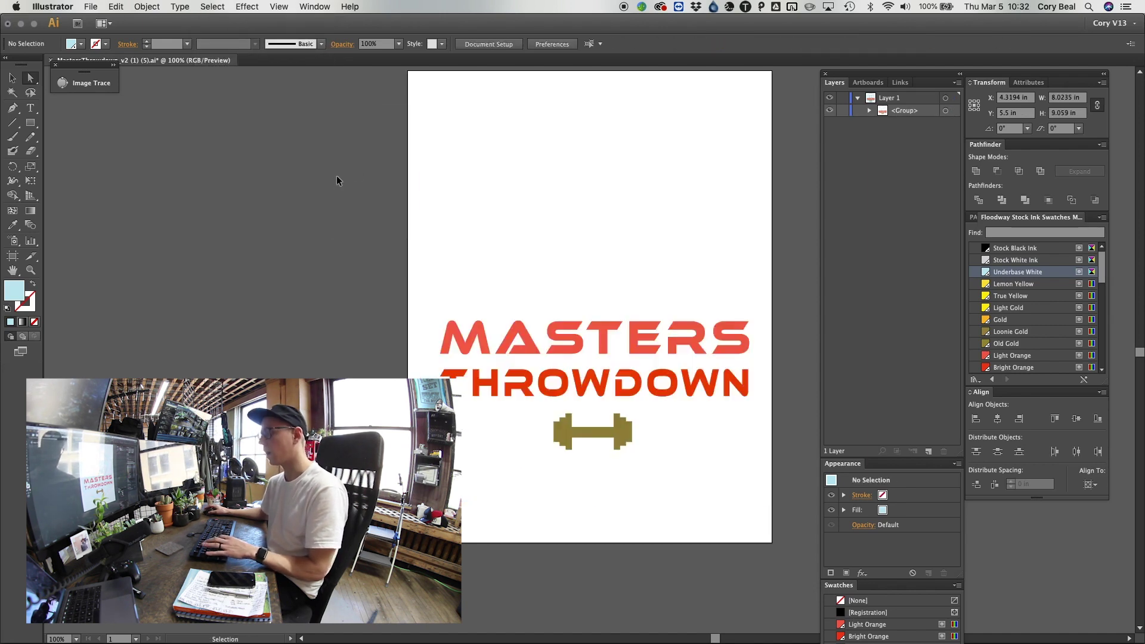
pyautogui.press('super+z')
pyautogui.press('super+g')
pyautogui.click(309, 237)
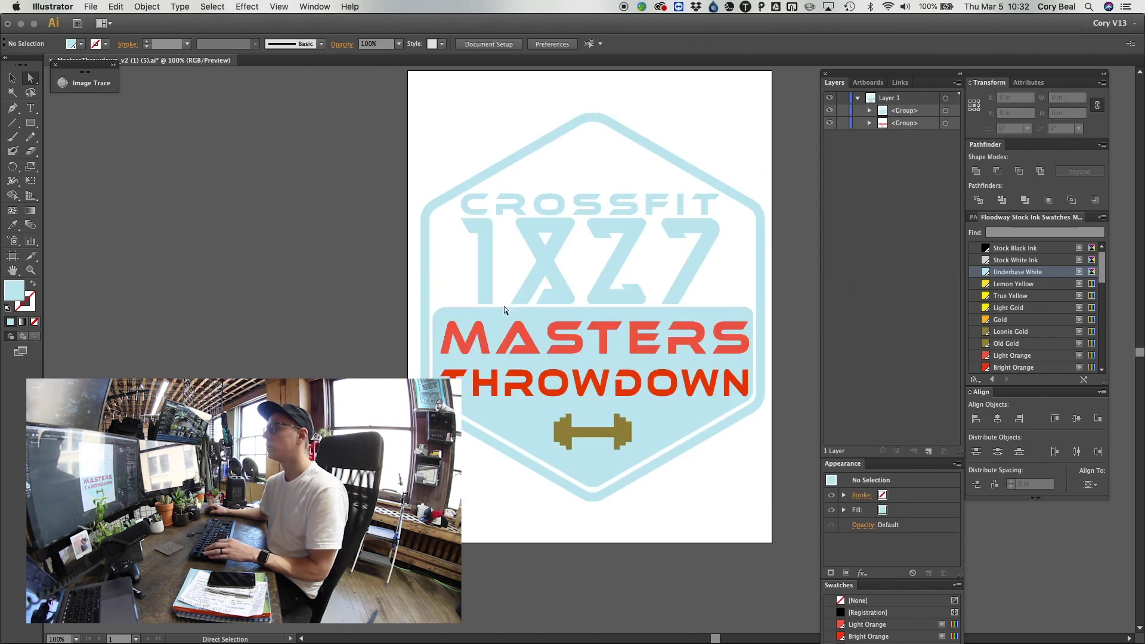
# Select the red MASTERS letters by same fill colour; a trial delete is undone.
pyautogui.click(517, 329)
pyautogui.click(212, 6)
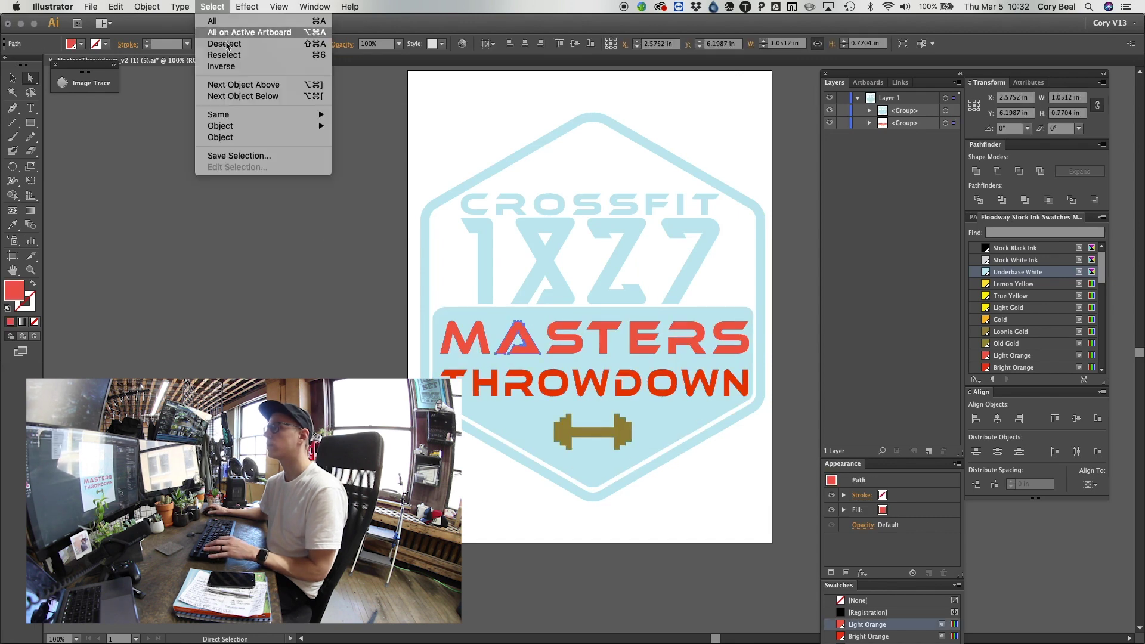
pyautogui.moveTo(229, 115)
pyautogui.click(361, 161)
pyautogui.press('Delete')
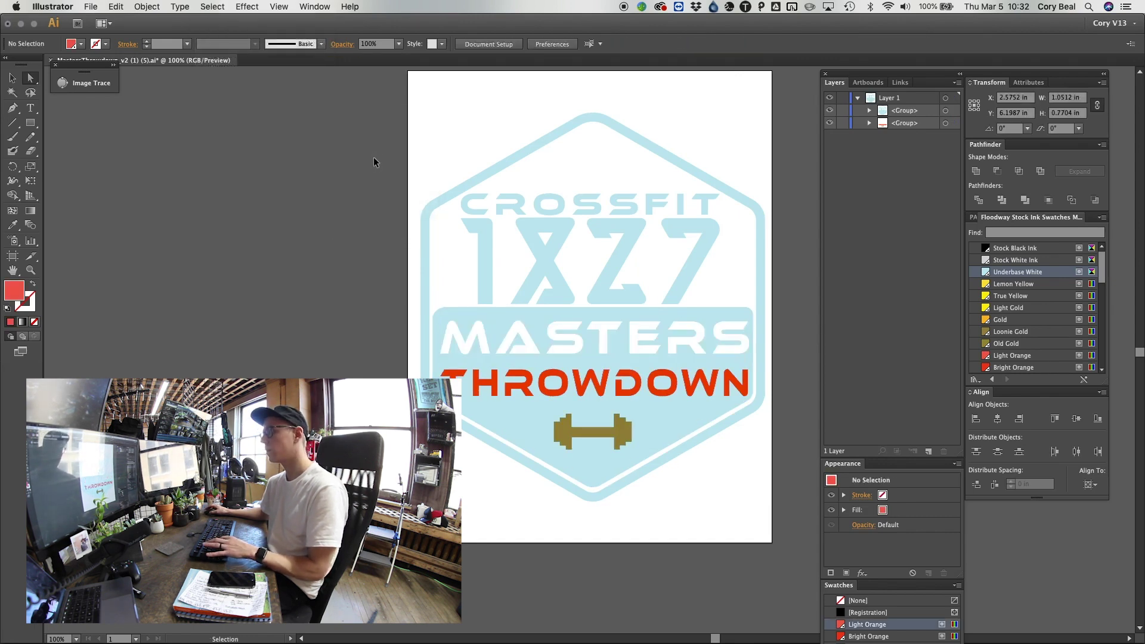
pyautogui.press('super+z')
pyautogui.click(373, 156)
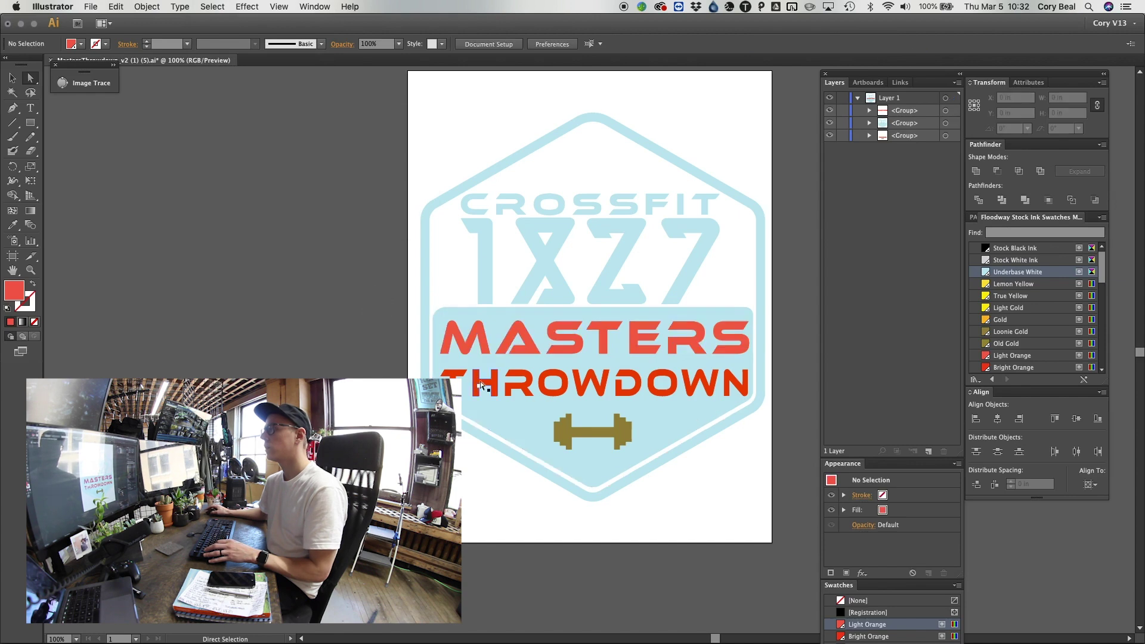
# Select all THROWDOWN letters by same fill colour and group them with Cmd+G.
pyautogui.click(480, 385)
pyautogui.click(218, 7)
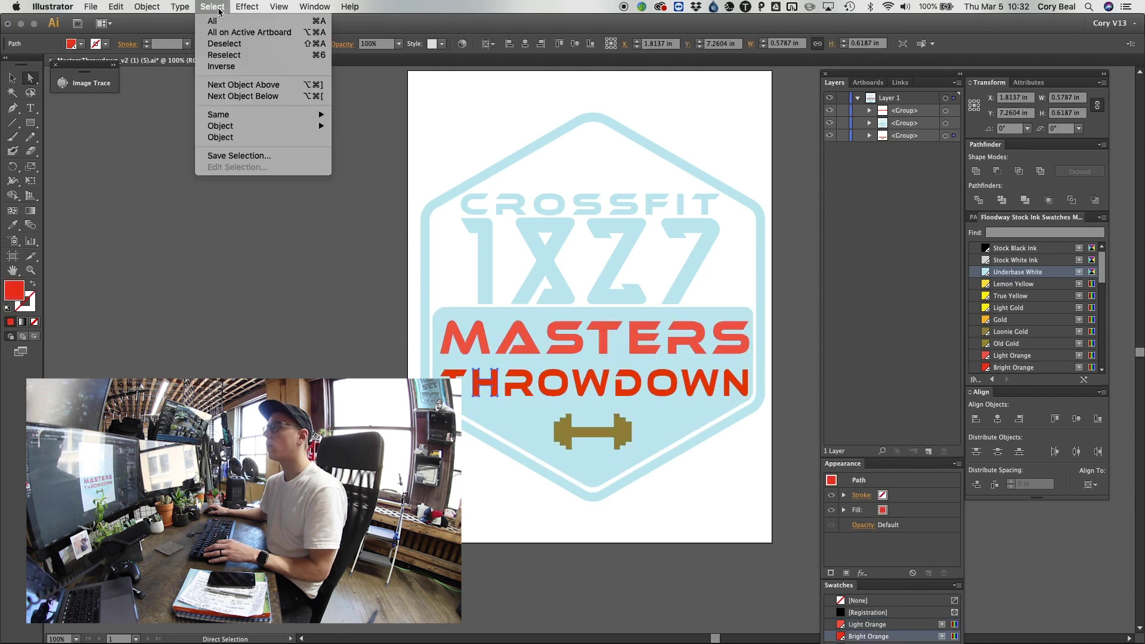
pyautogui.moveTo(253, 114)
pyautogui.click(358, 159)
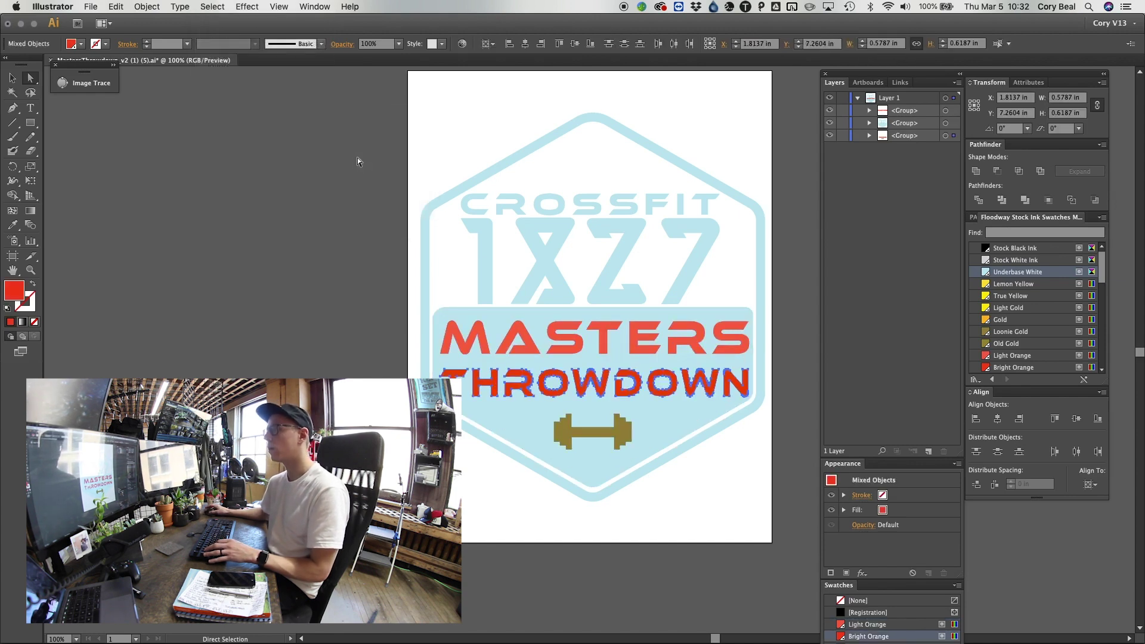
pyautogui.press('super+g')
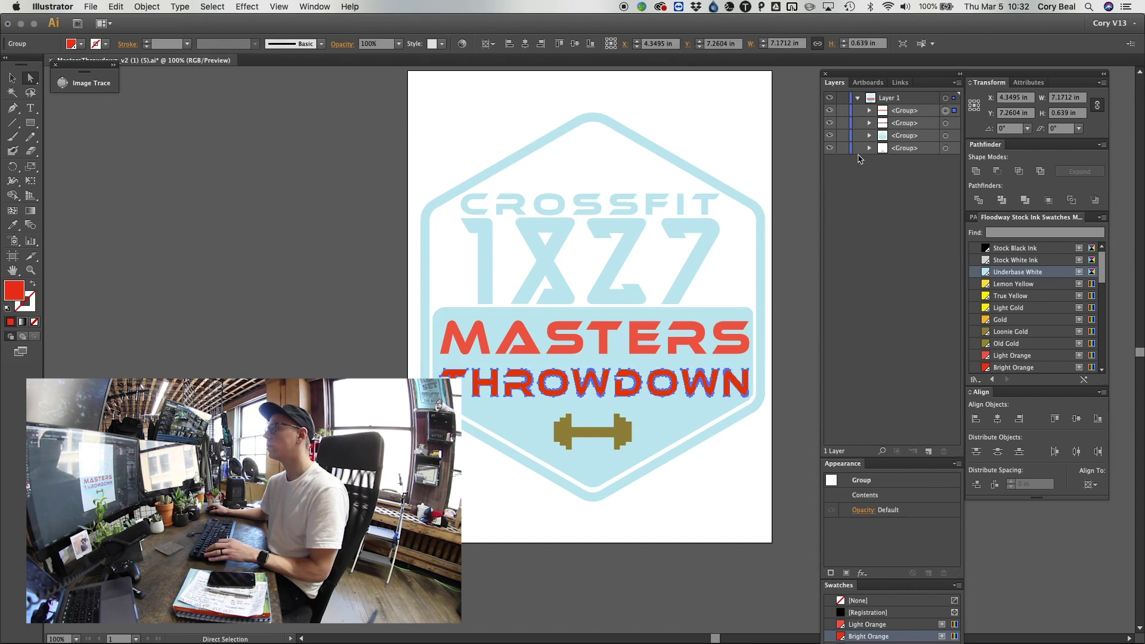
pyautogui.click(945, 149)
pyautogui.click(287, 243)
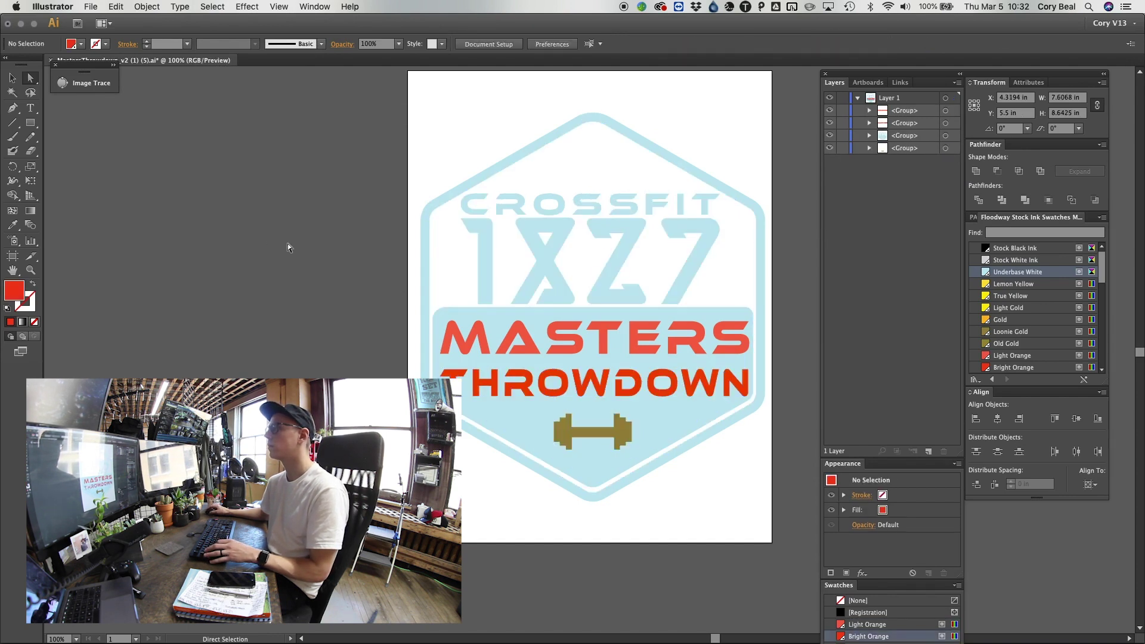
# Select every object sharing the gold dumbbell's fill color and group them.
pyautogui.click(533, 322)
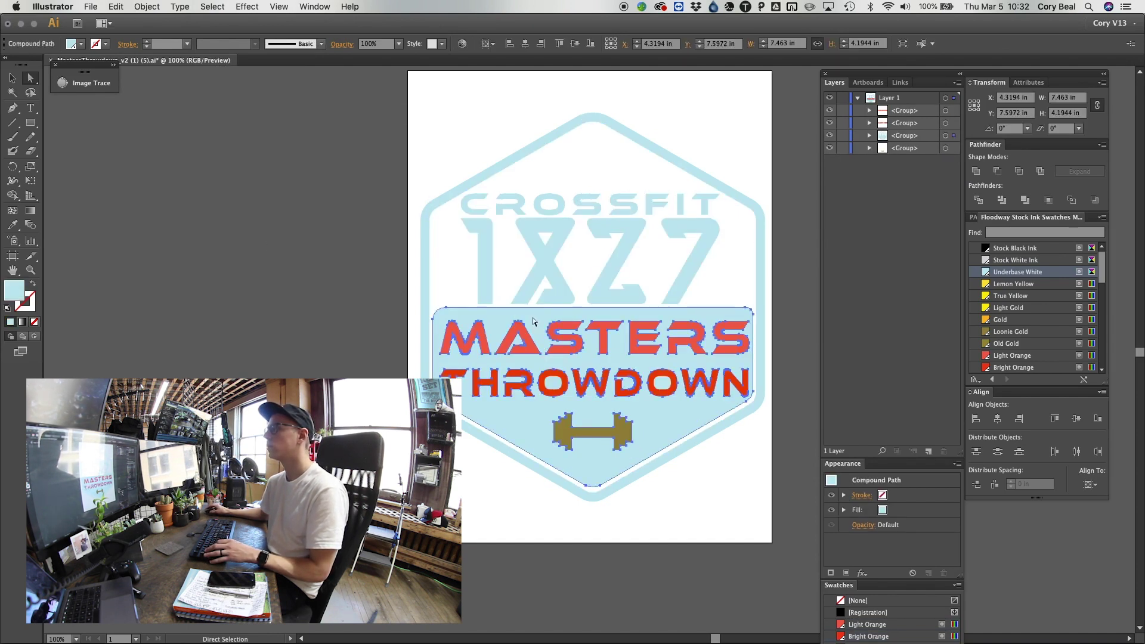
pyautogui.click(620, 434)
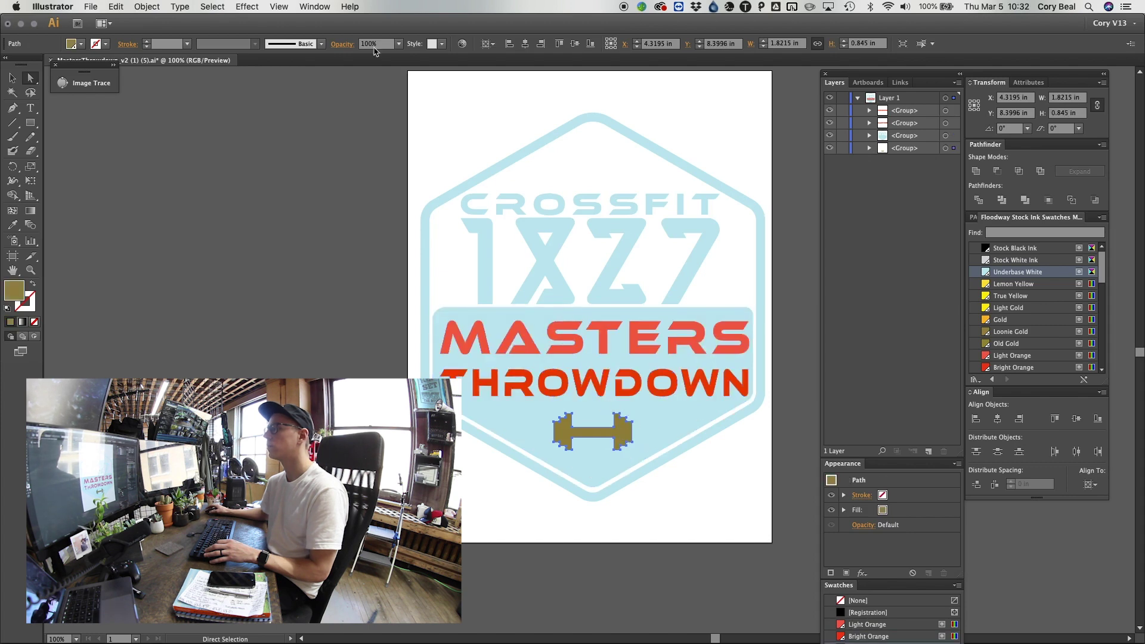
pyautogui.click(222, 8)
pyautogui.moveTo(239, 120)
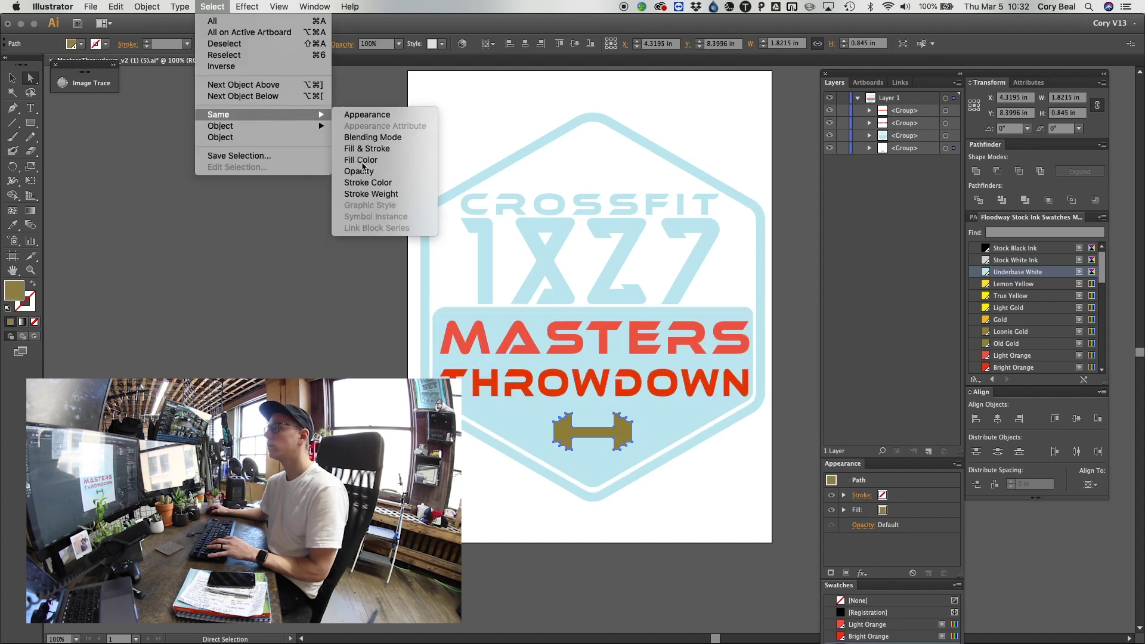
pyautogui.click(355, 159)
pyautogui.hotkey('ctrl', 'g')
# Select all the light-blue objects with the same fill color as the banner.
pyautogui.press('a')
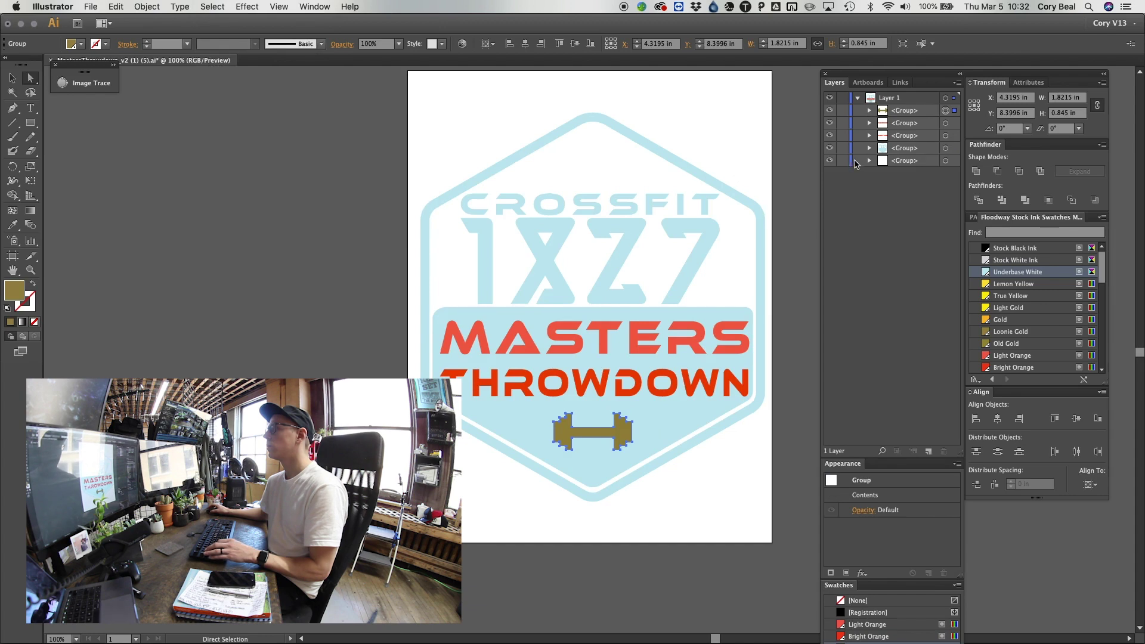
pyautogui.click(621, 308)
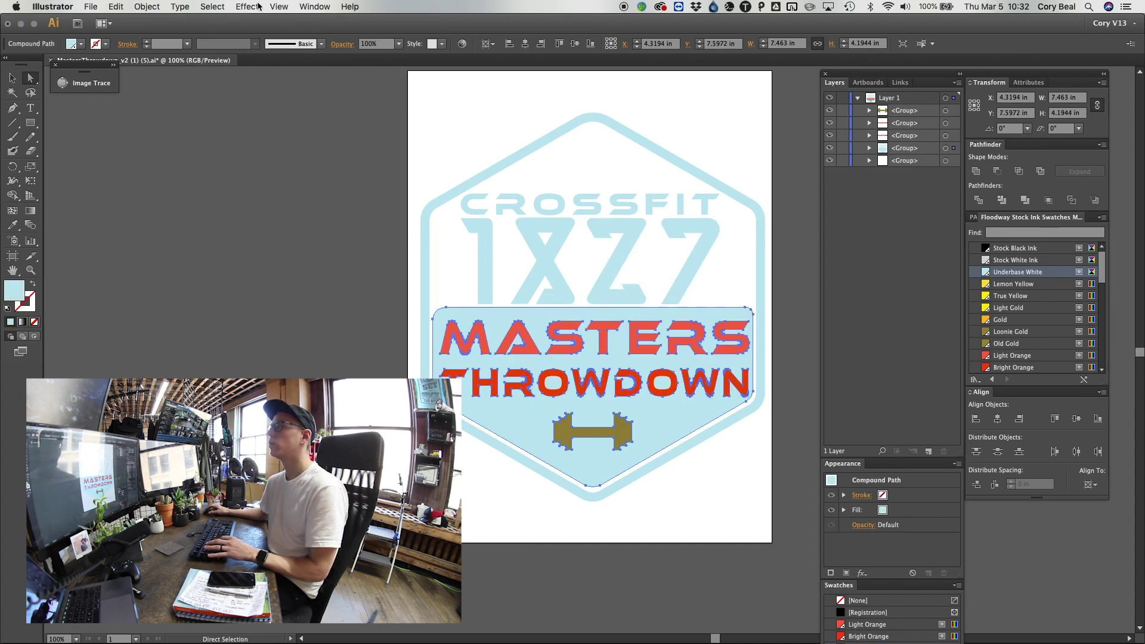
pyautogui.click(213, 7)
pyautogui.moveTo(269, 114)
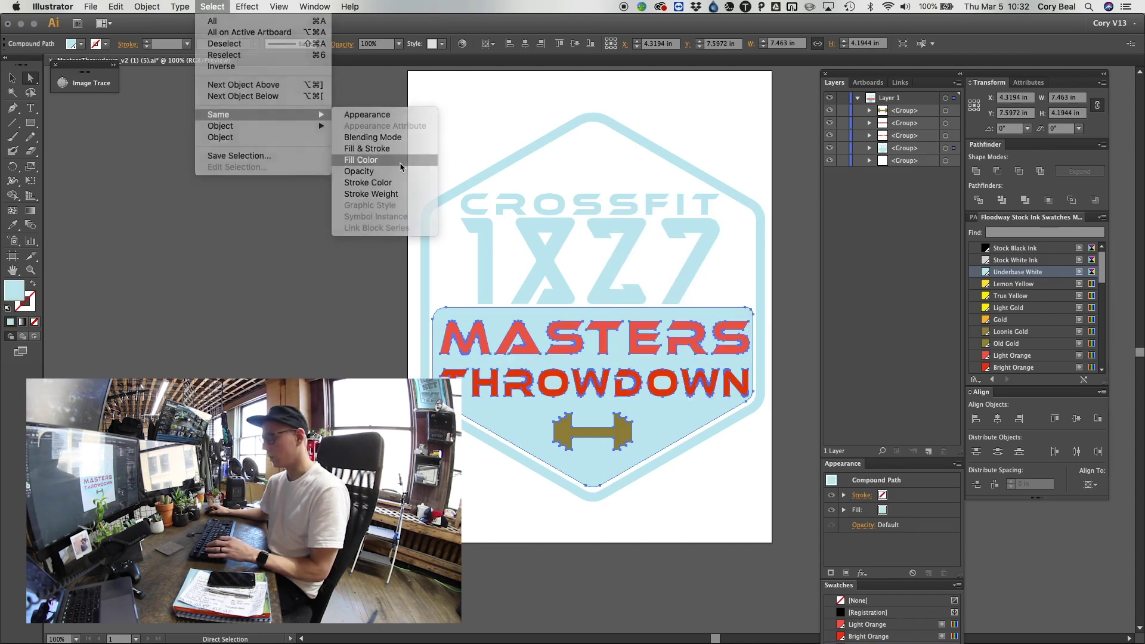
pyautogui.click(400, 161)
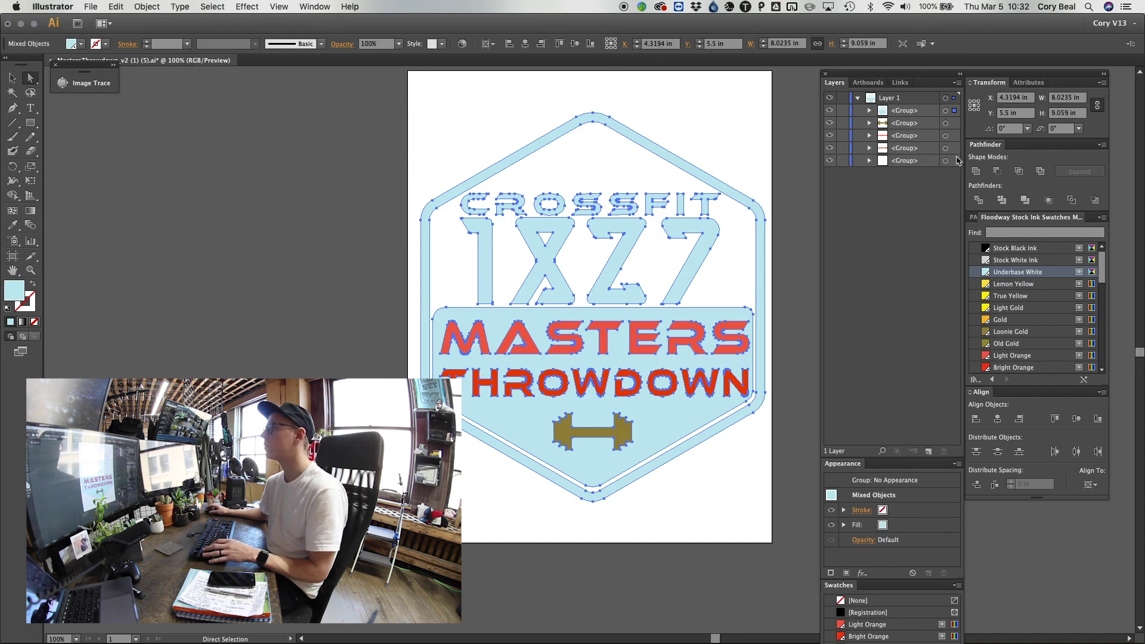
# Delete the leftover last group in the Layers panel.
pyautogui.click(945, 161)
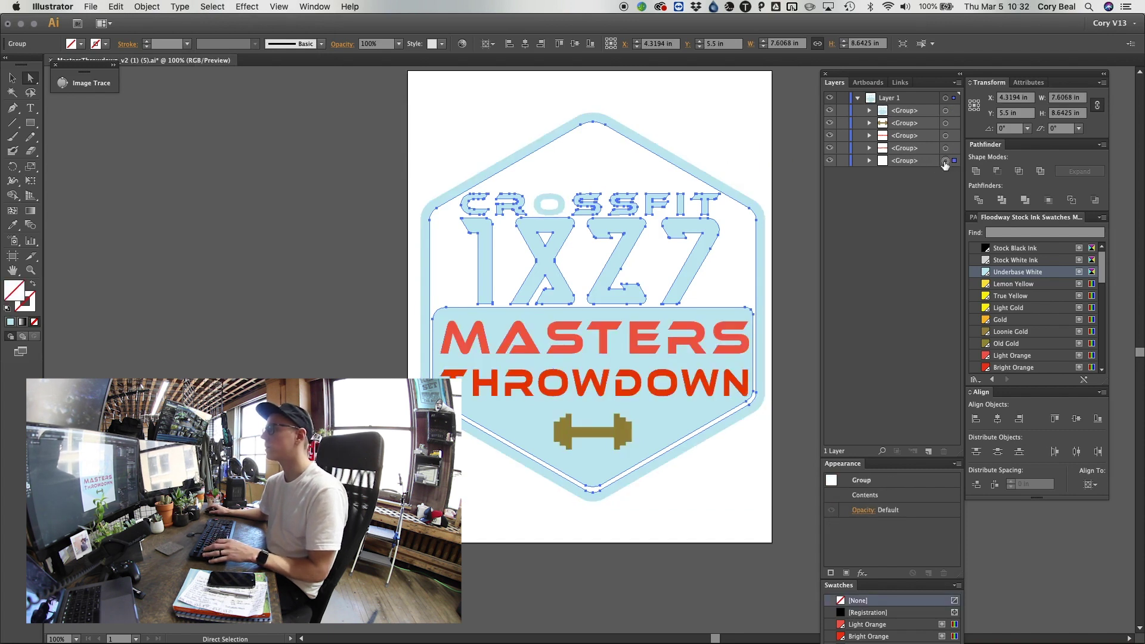
pyautogui.click(869, 161)
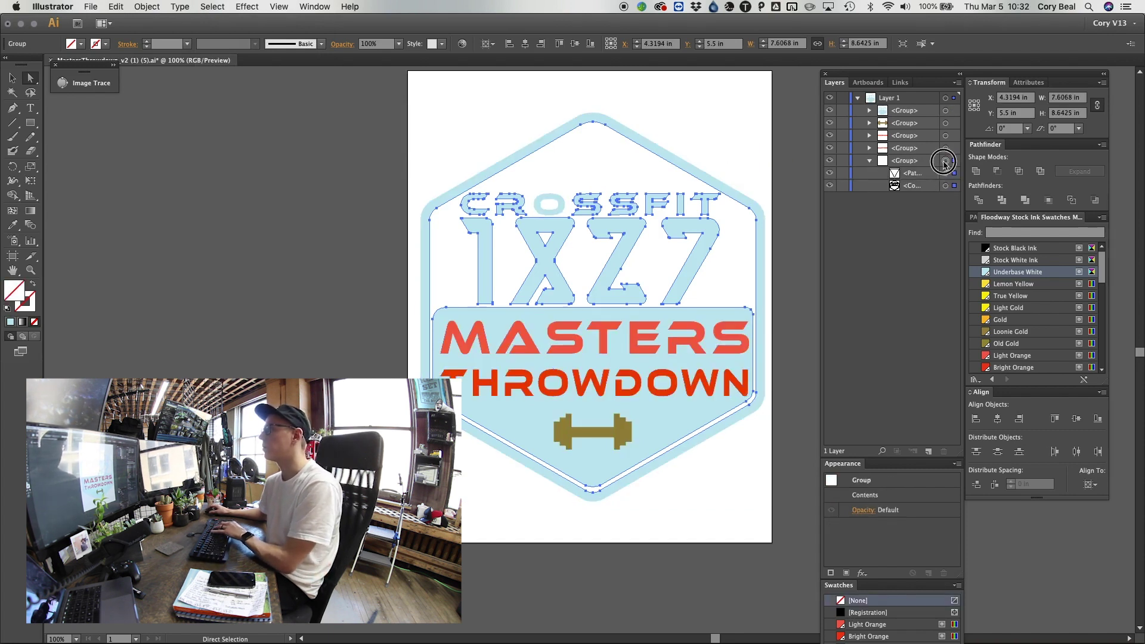
pyautogui.press('Delete')
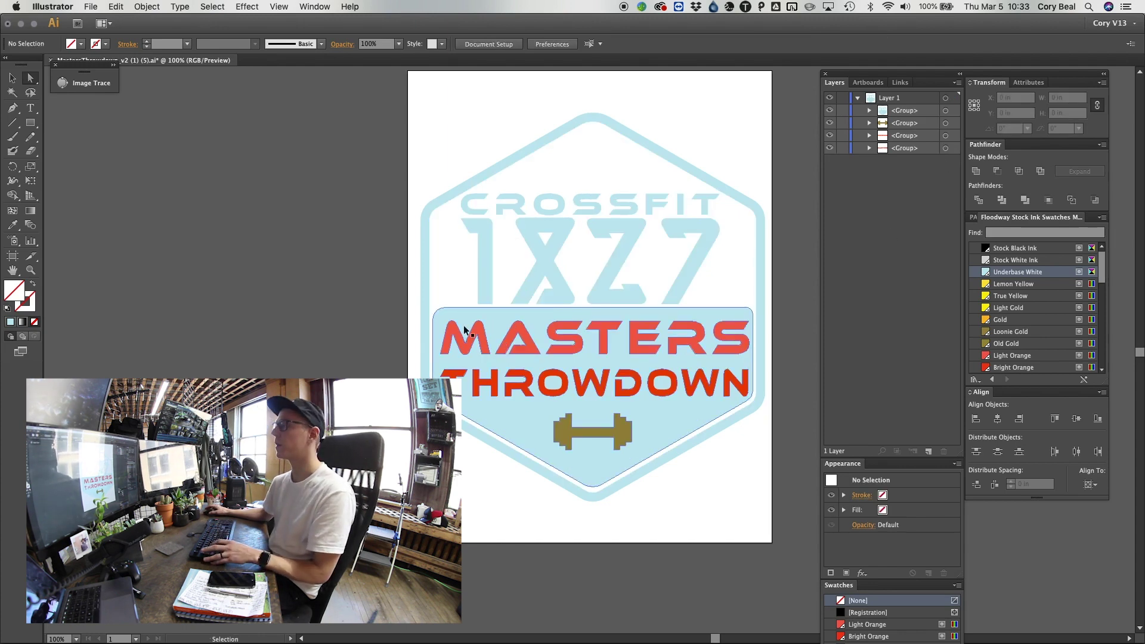
# Fill the MASTERS and THROWDOWN groups with True Yellow.
pyautogui.press('super+a')
pyautogui.click(381, 249)
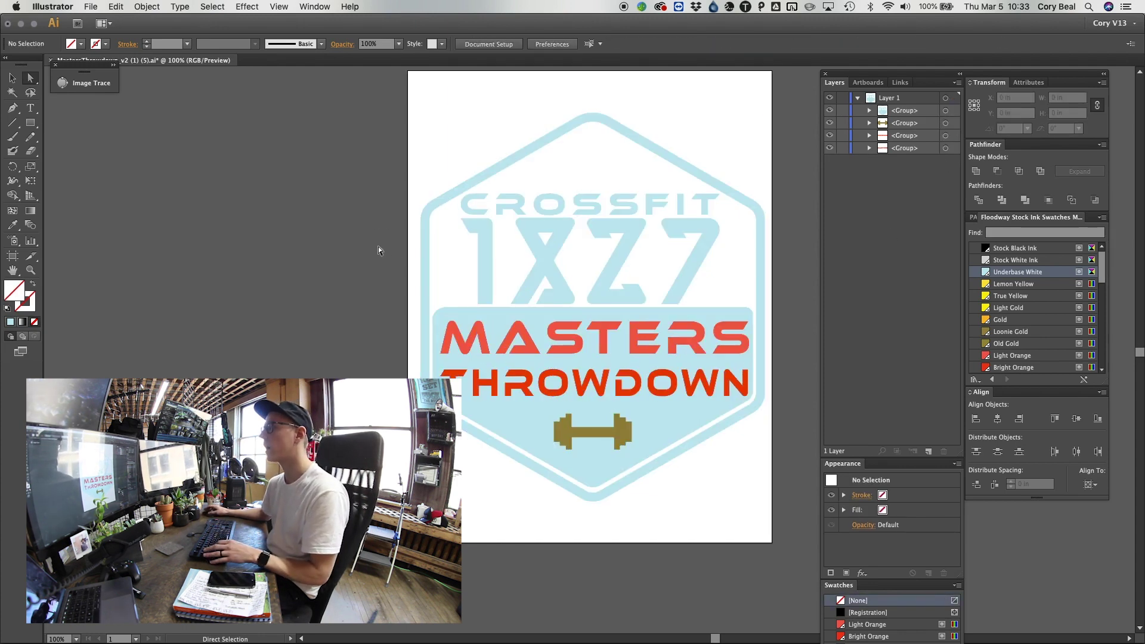
pyautogui.click(945, 148)
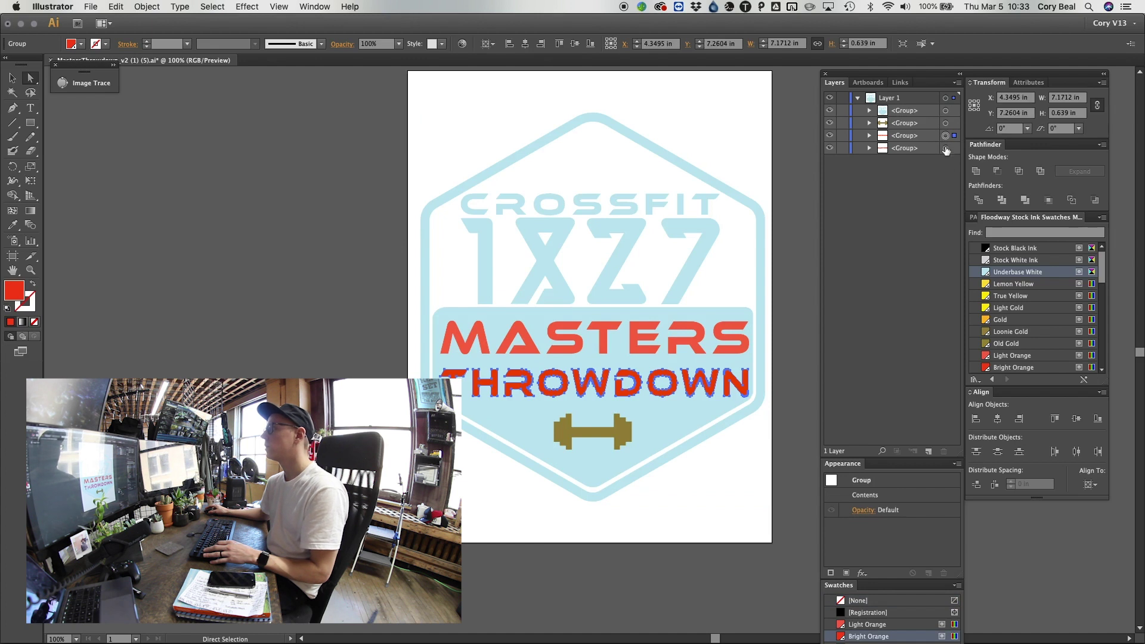
pyautogui.keyDown('shift'); pyautogui.click(945, 135); pyautogui.keyUp('shift')
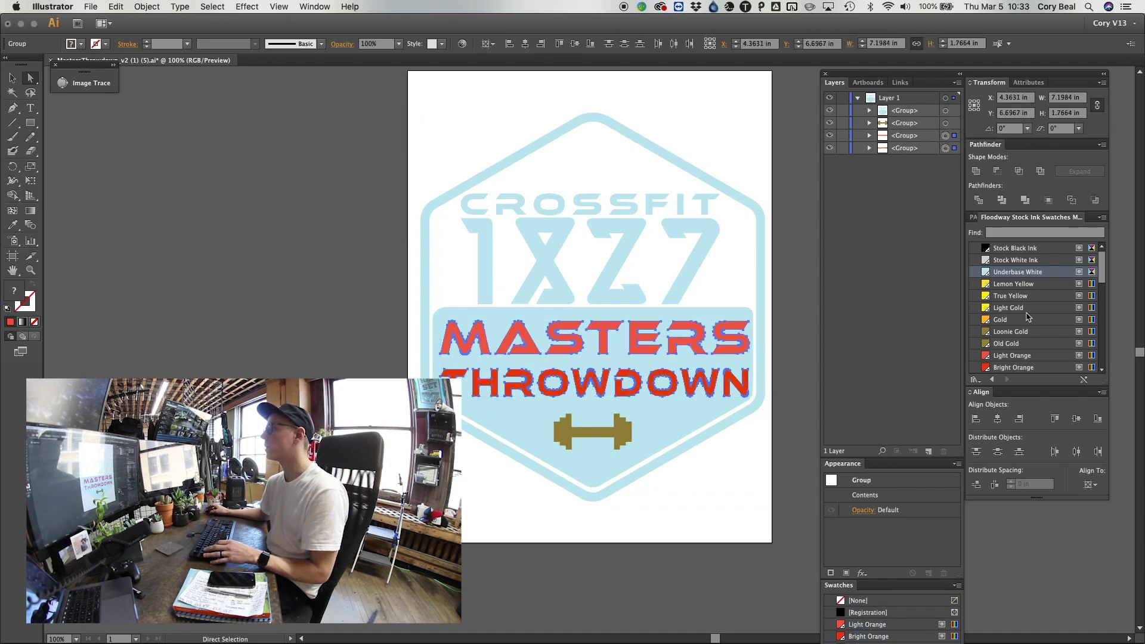
pyautogui.click(1006, 297)
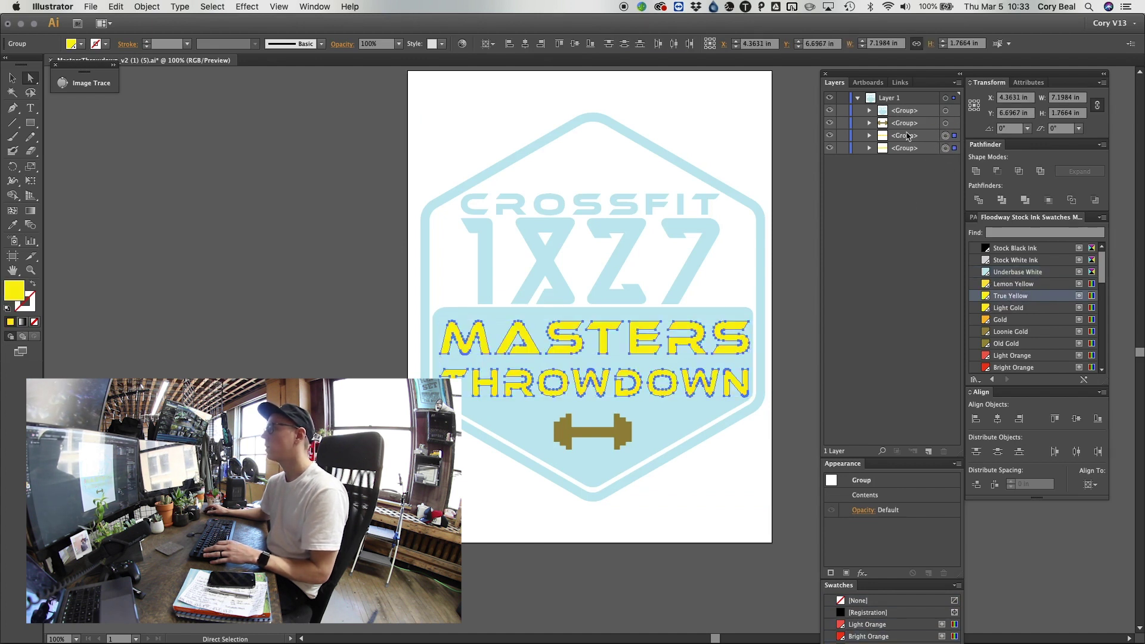
# Fill the hexagon group with Stock Black Ink, then select all the artwork.
pyautogui.click(945, 111)
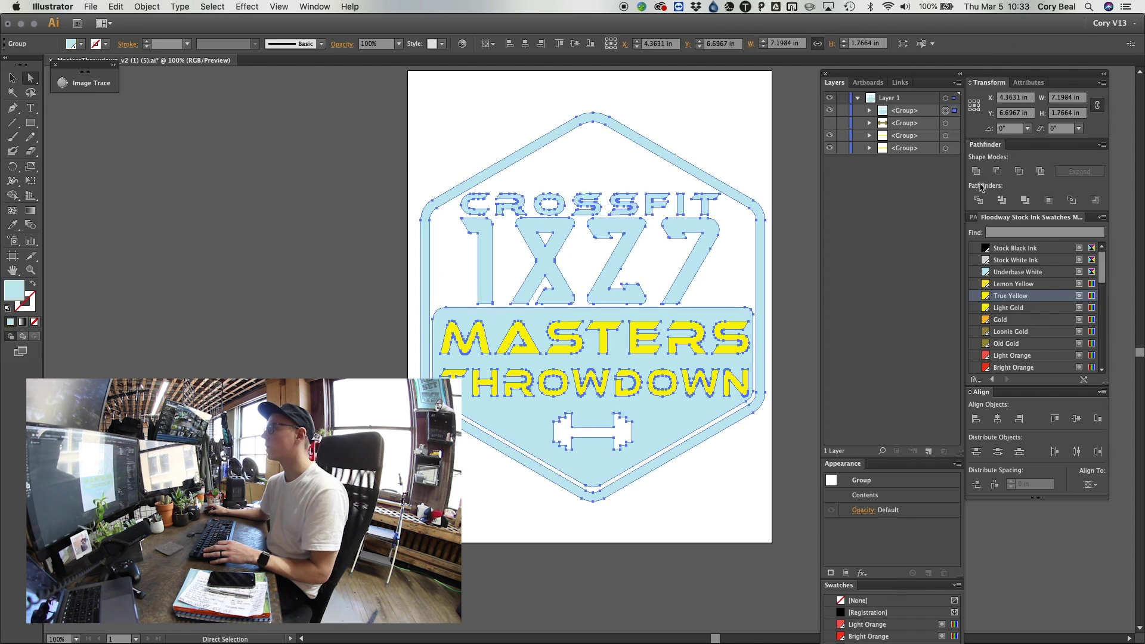
pyautogui.click(1013, 248)
pyautogui.press('super+a')
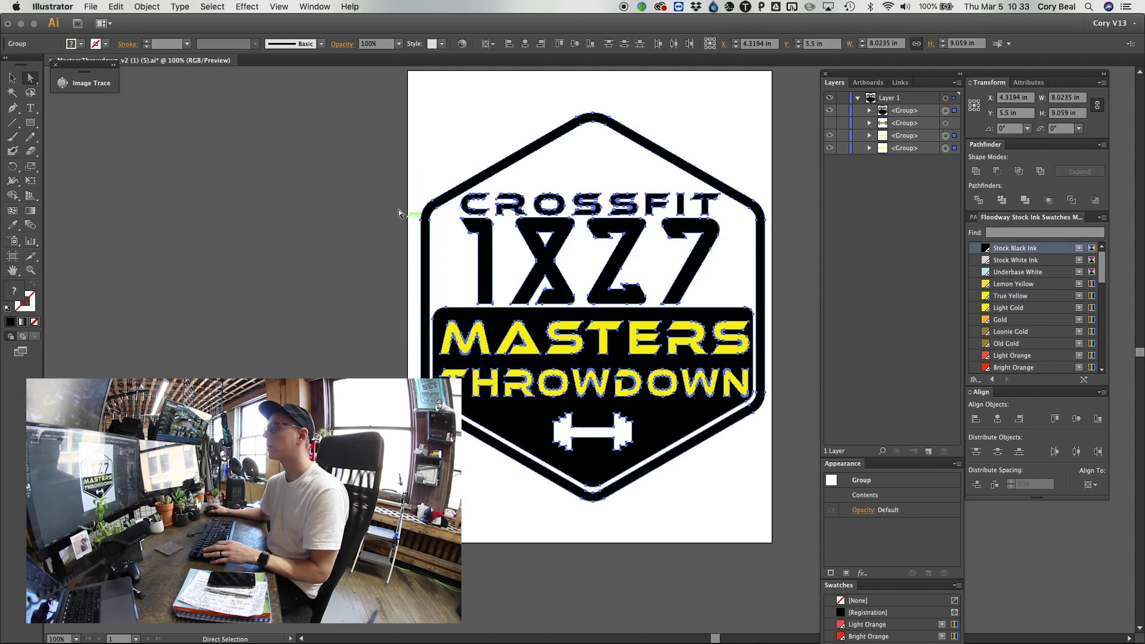
# Run the Floodway Reg Marks script: Loonie Gold at 160S Auto, True Yellow and Stock Black Ink at 225S Auto.
pyautogui.click(91, 7)
pyautogui.moveTo(113, 231)
pyautogui.moveTo(306, 259)
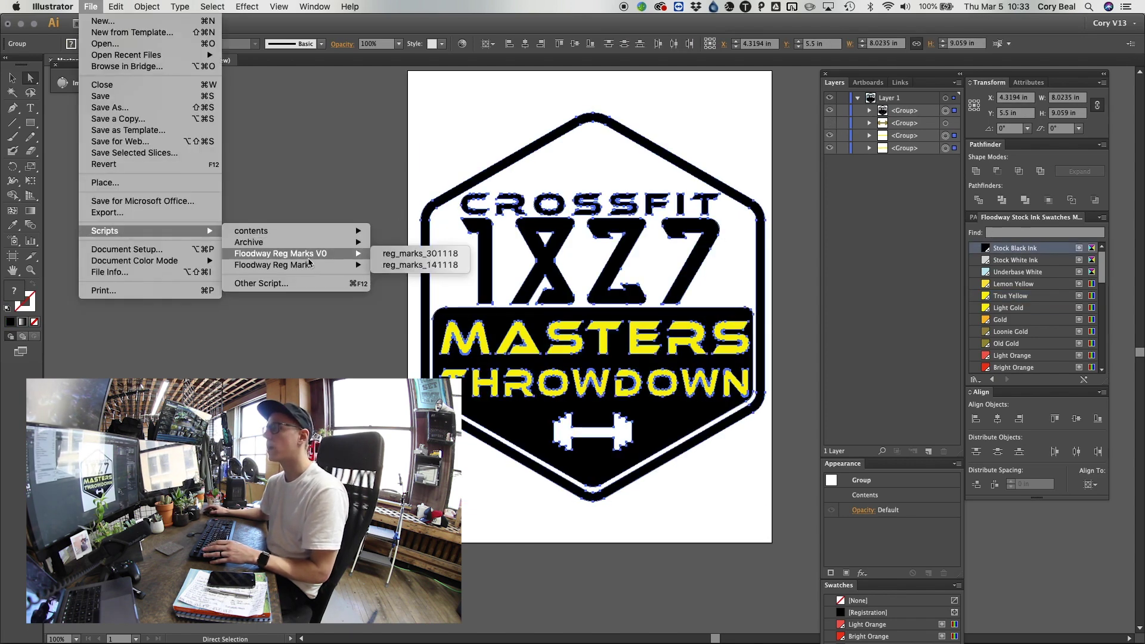
pyautogui.click(388, 258)
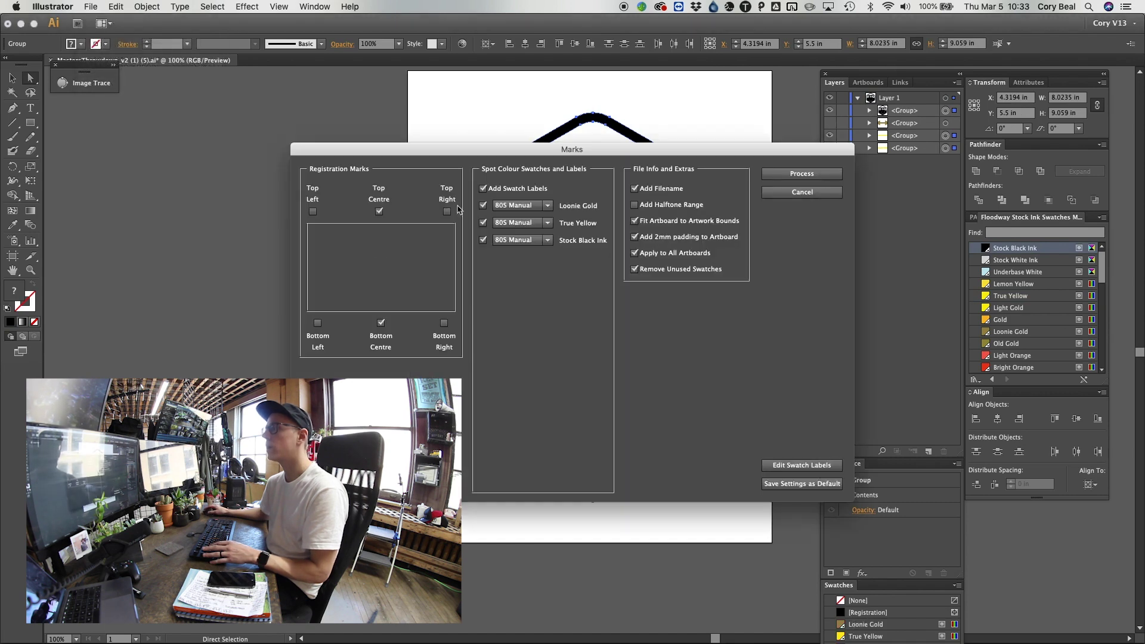
pyautogui.click(519, 205)
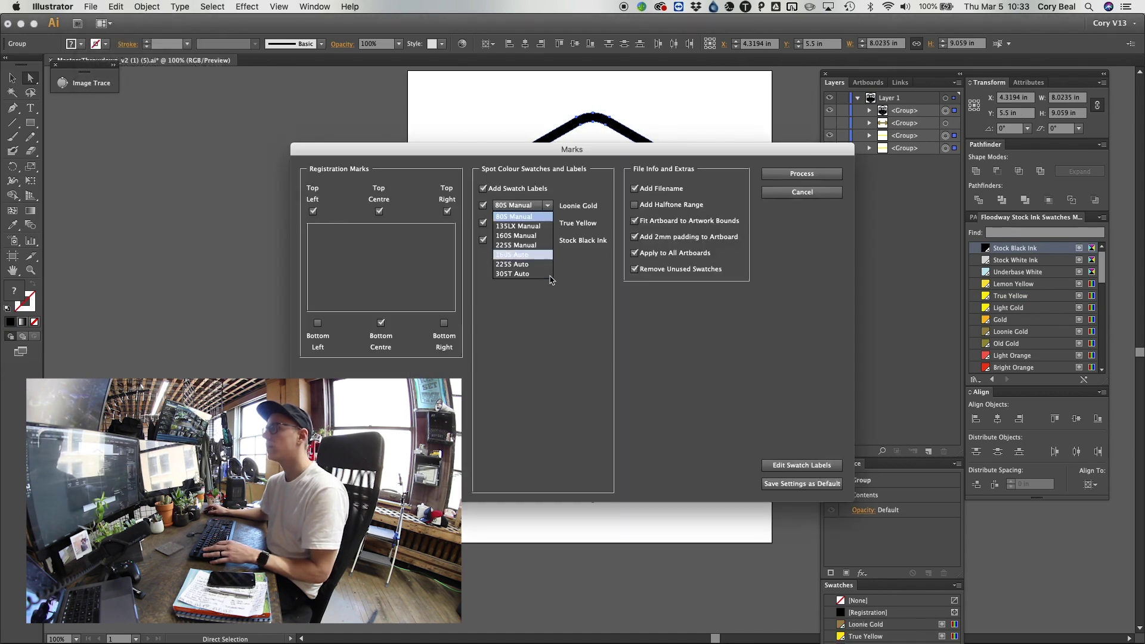
pyautogui.click(519, 256)
pyautogui.click(536, 222)
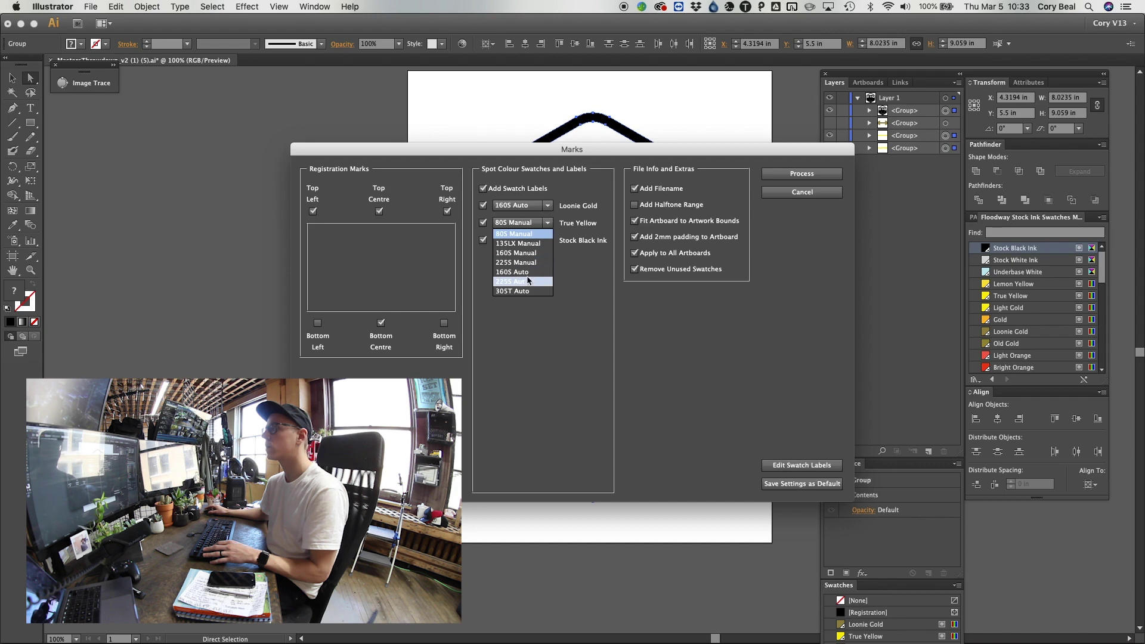
pyautogui.click(517, 281)
pyautogui.click(519, 239)
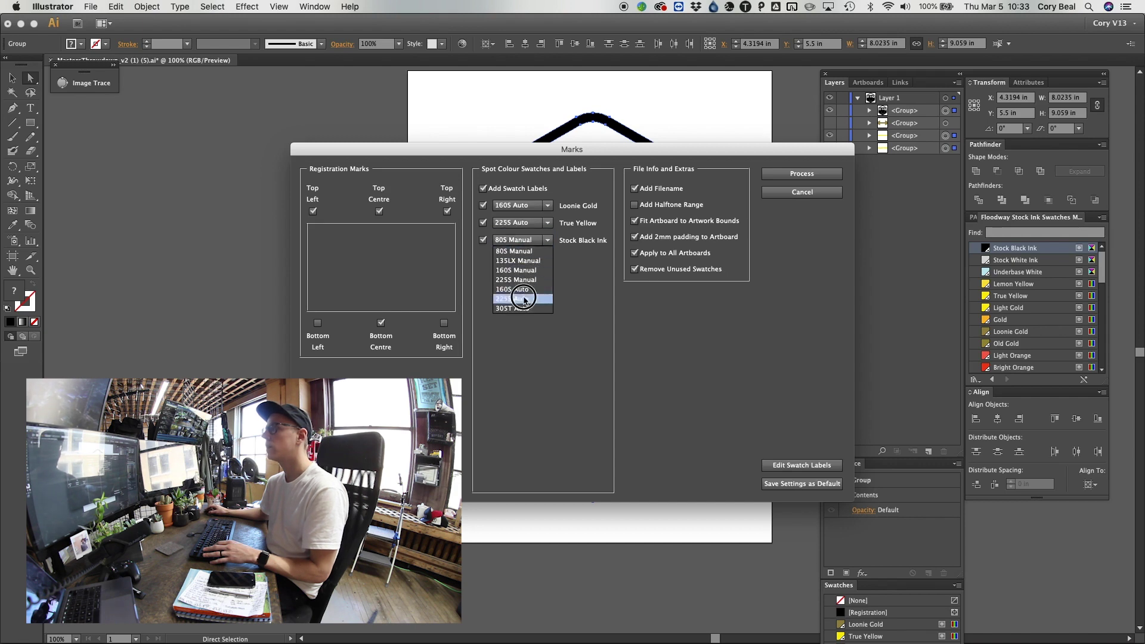
pyautogui.click(525, 299)
# Apply the registration marks and swatch labels, then zoom out to view the whole artboard.
pyautogui.click(778, 175)
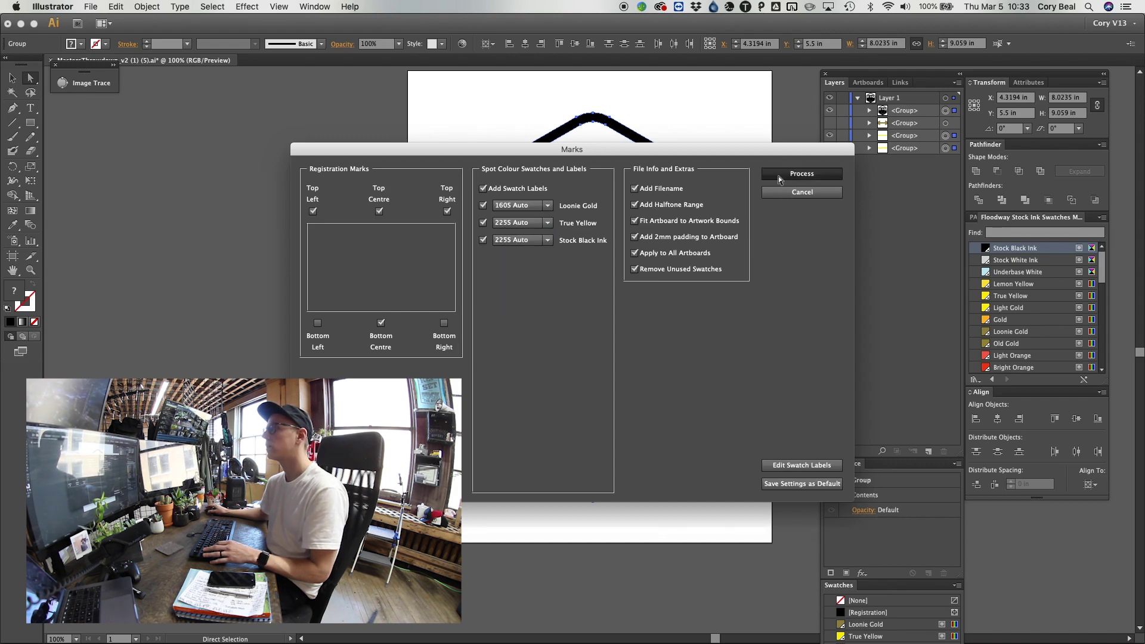
pyautogui.press('super+minus')
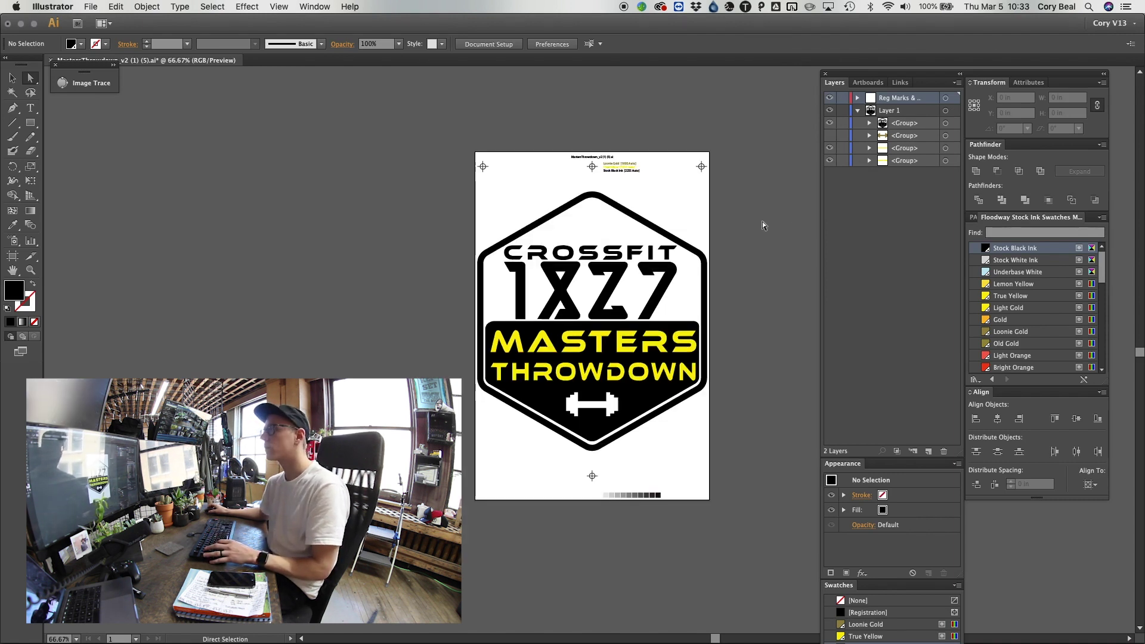
pyautogui.press('a')
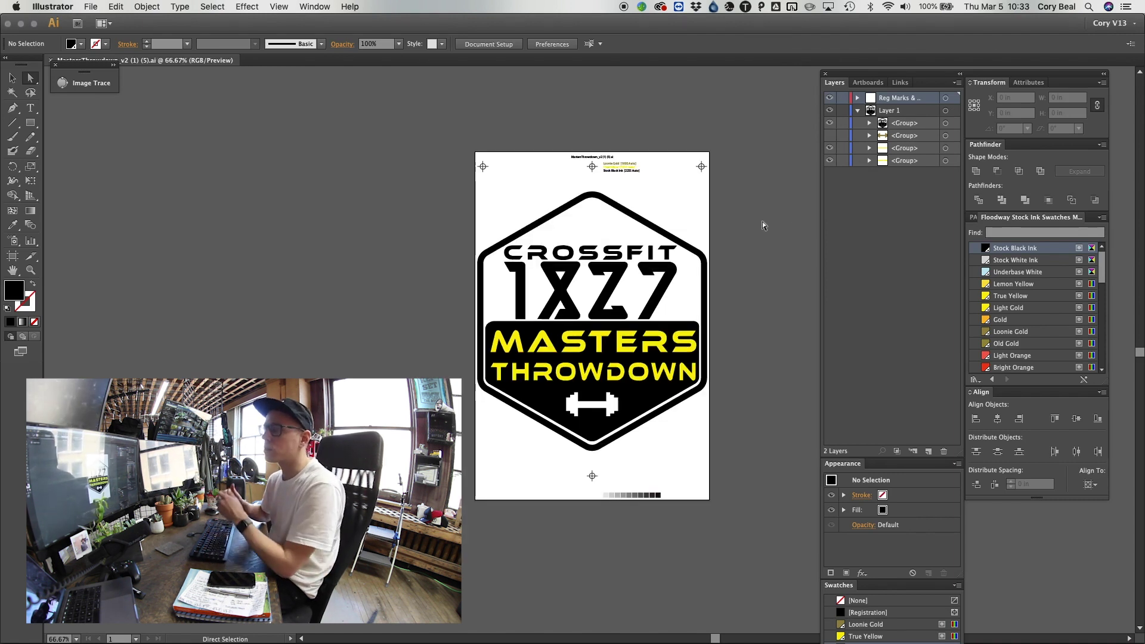